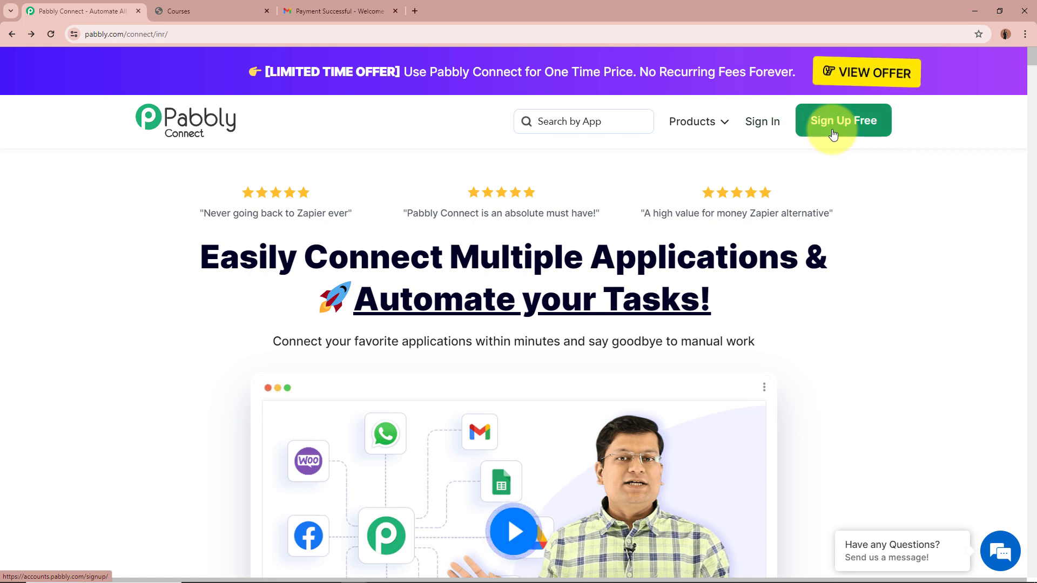
# Sign in to Pabbly, open Pabbly Connect from All Apps and start a new workflow
pyautogui.click(761, 121)
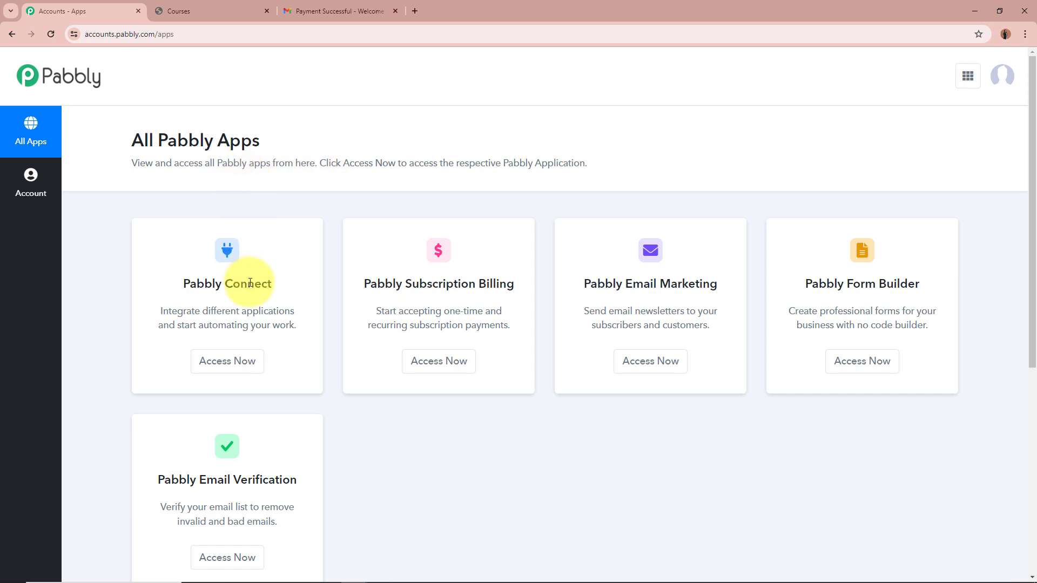
pyautogui.click(235, 360)
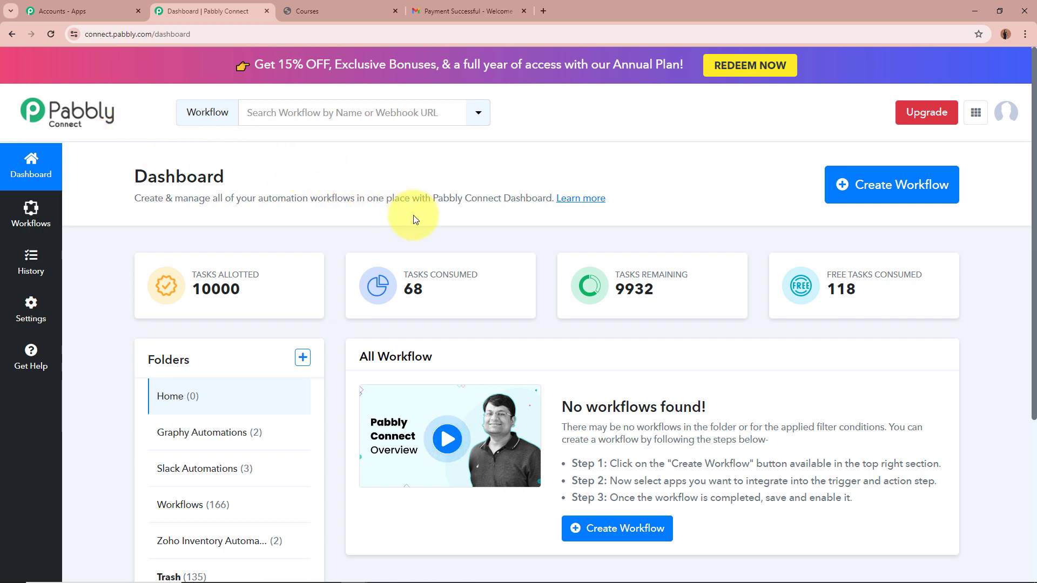
pyautogui.click(879, 188)
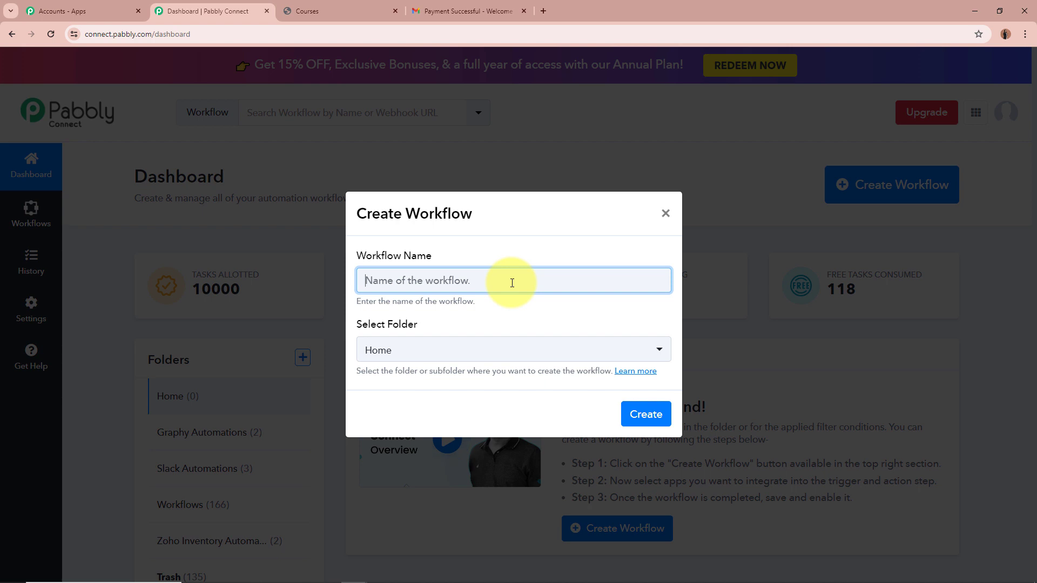
# Create the workflow 'Send Email Notification on Successful Graphy Payment' in the Graphy Automations folder
pyautogui.write('Send Email Notification on Successful Graphy Payment')
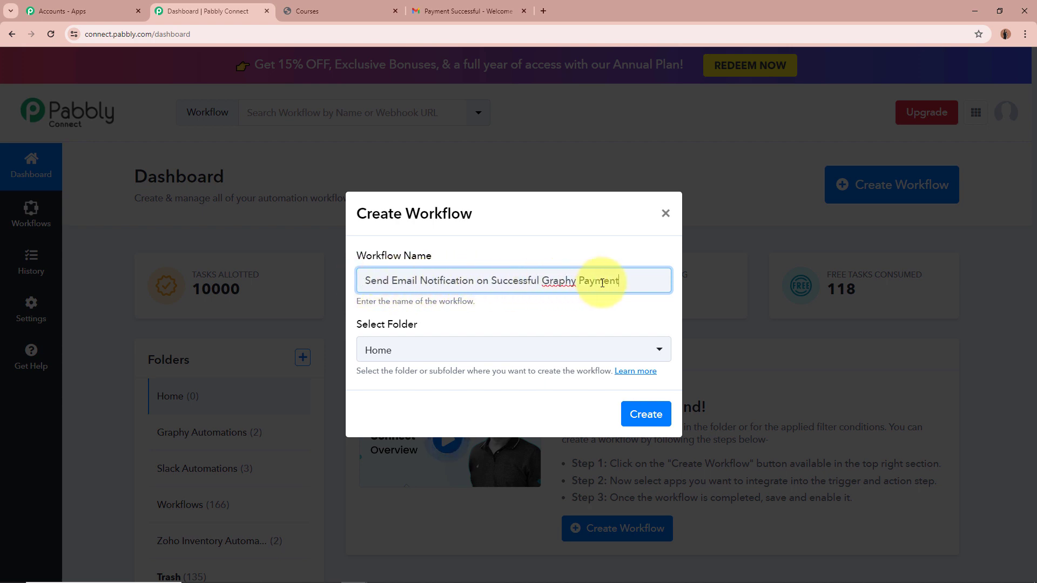
pyautogui.click(621, 317)
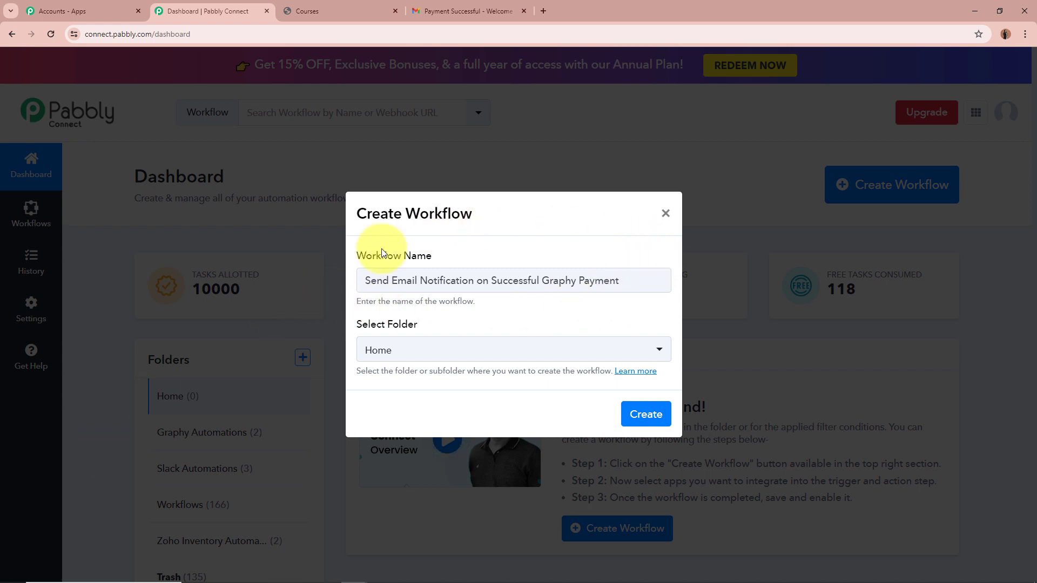
pyautogui.click(651, 352)
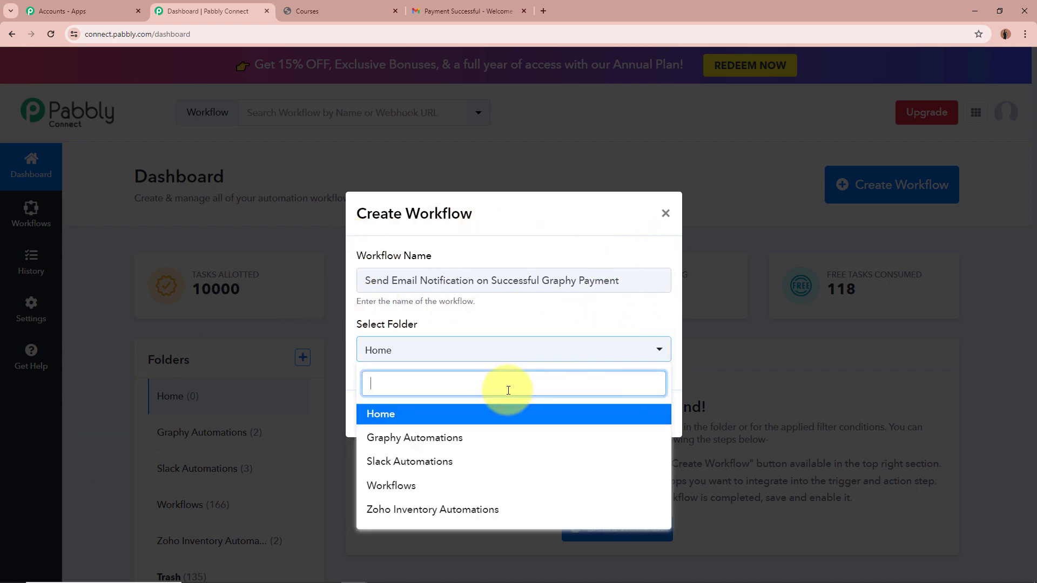
pyautogui.click(472, 438)
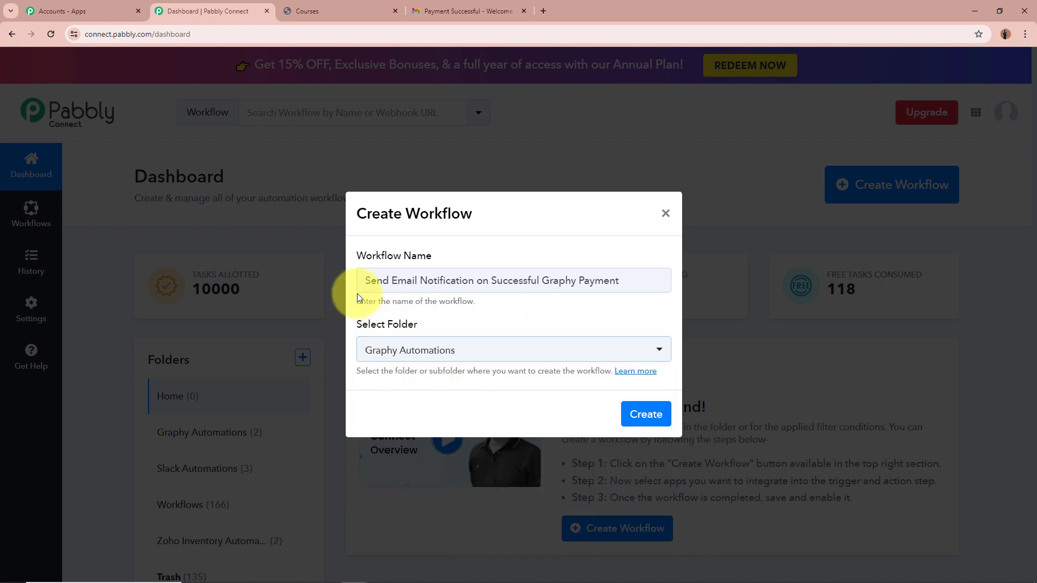
pyautogui.click(646, 415)
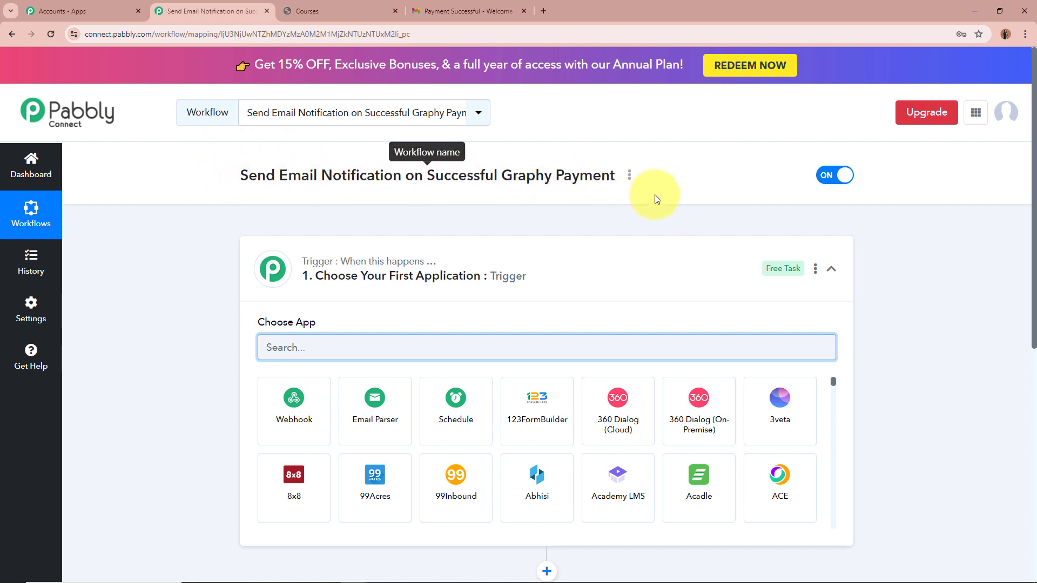
# Set the trigger app to Graphy with the Success Transaction trigger event
pyautogui.click(831, 268)
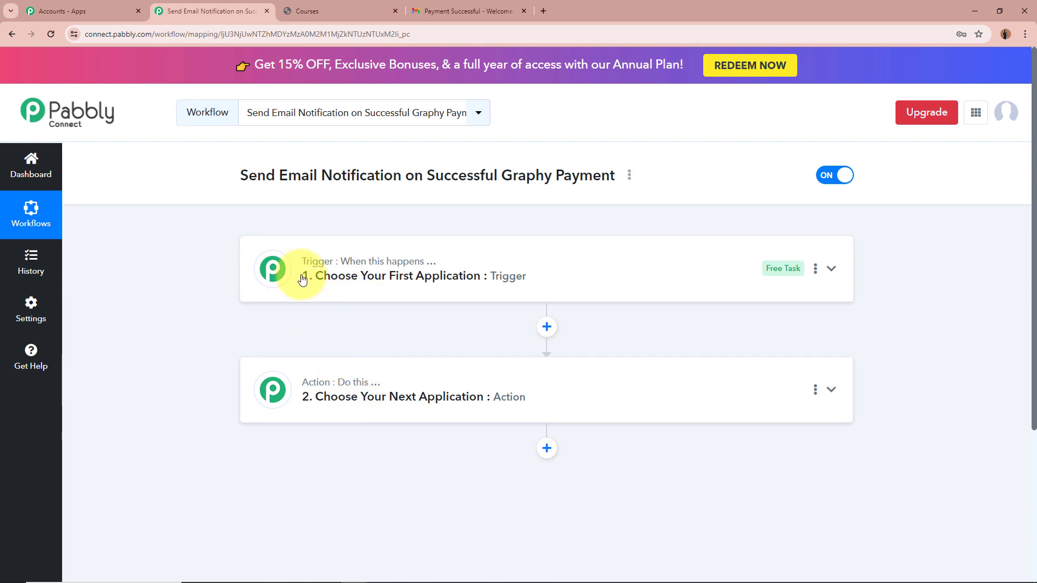
pyautogui.moveTo(311, 386)
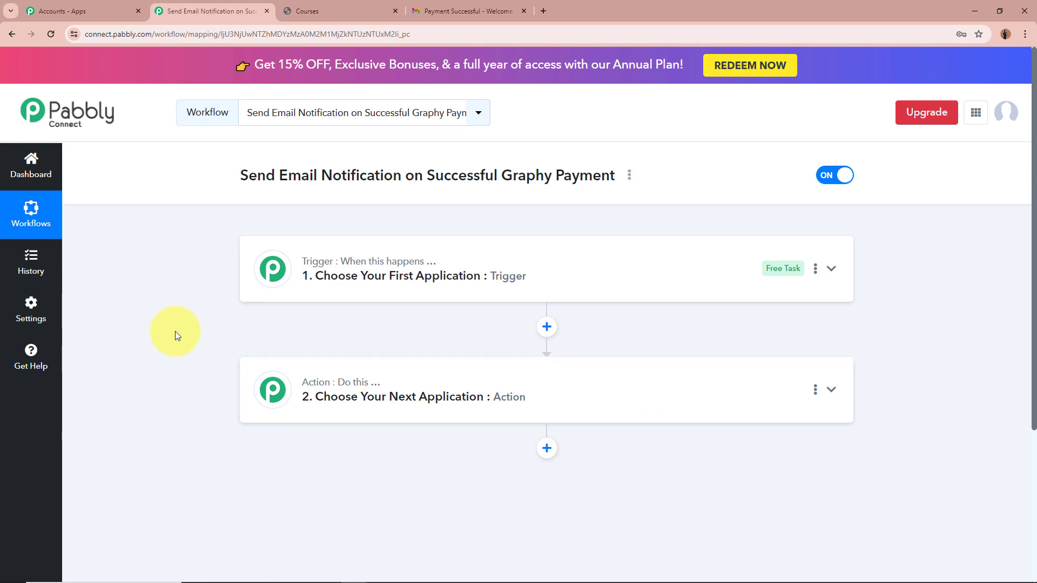
pyautogui.click(830, 268)
pyautogui.click(596, 346)
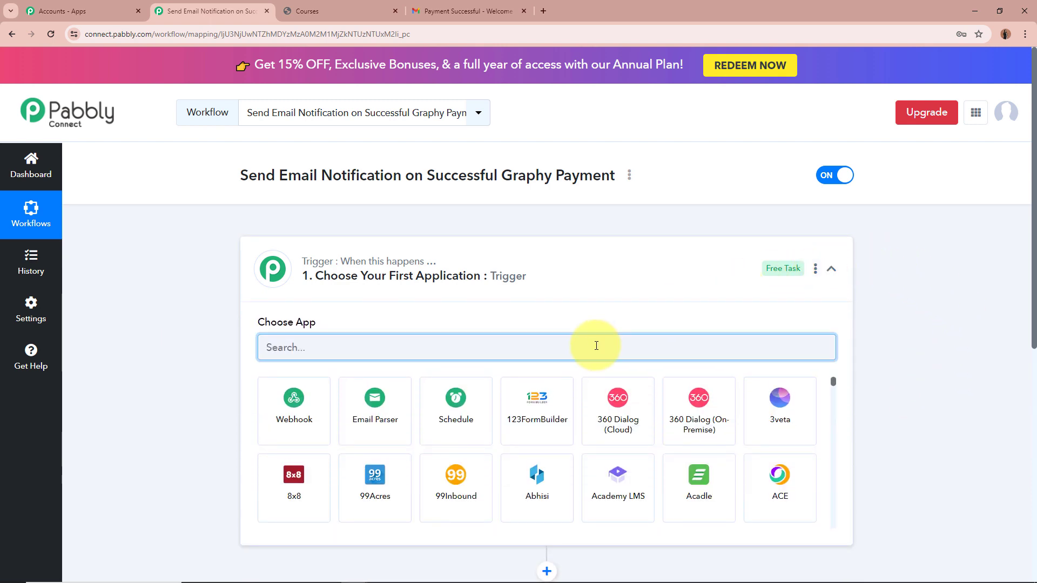
pyautogui.write('G')
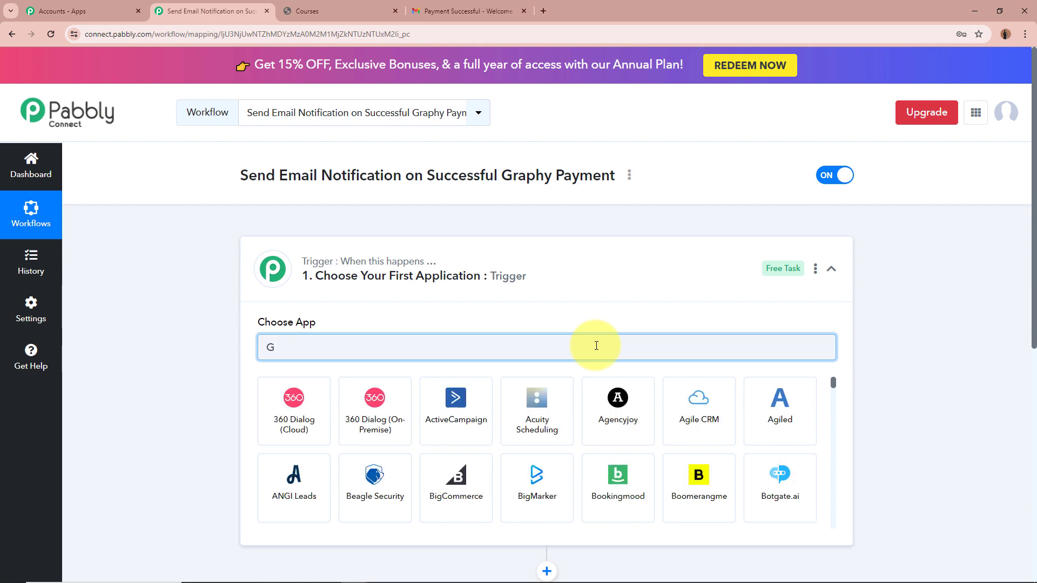
pyautogui.write('raphy')
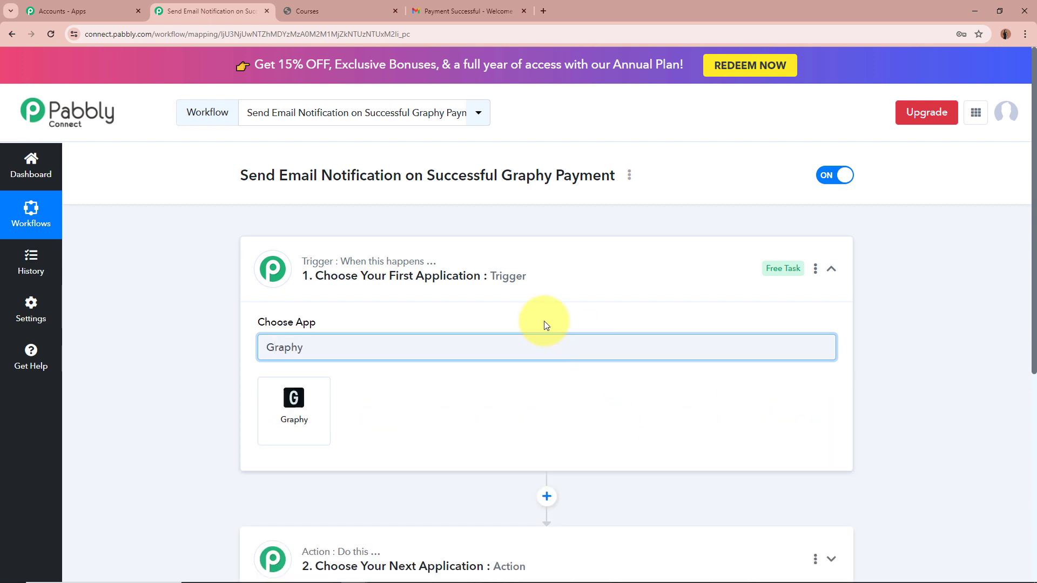
pyautogui.click(294, 400)
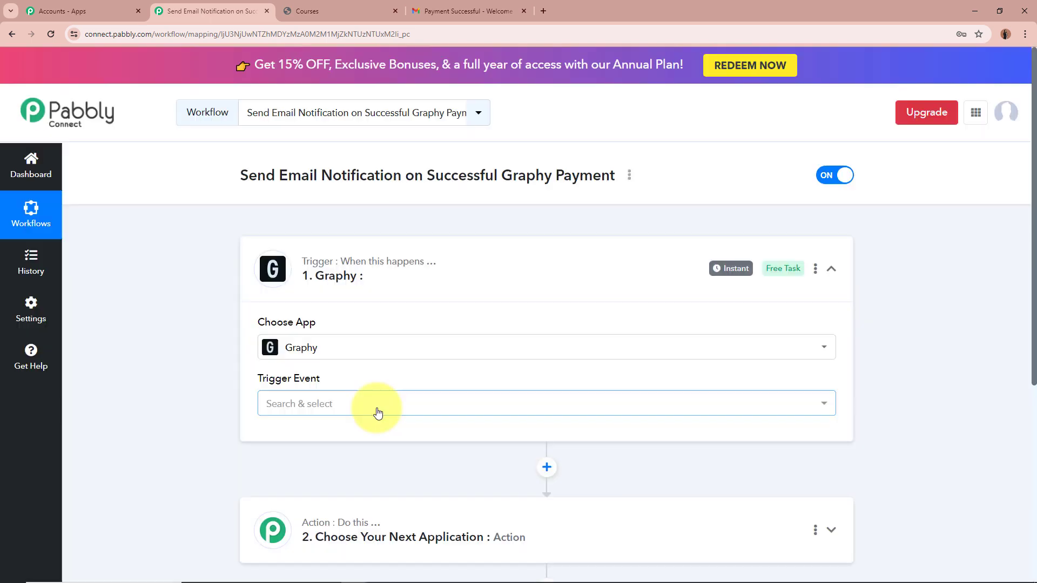
pyautogui.click(377, 412)
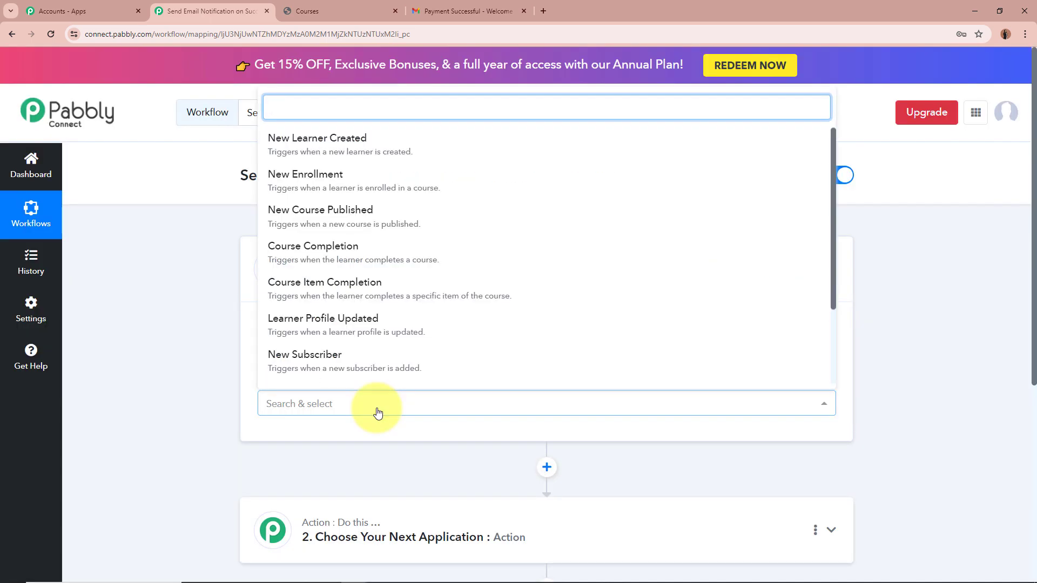
pyautogui.scroll(-2, 312, 289)
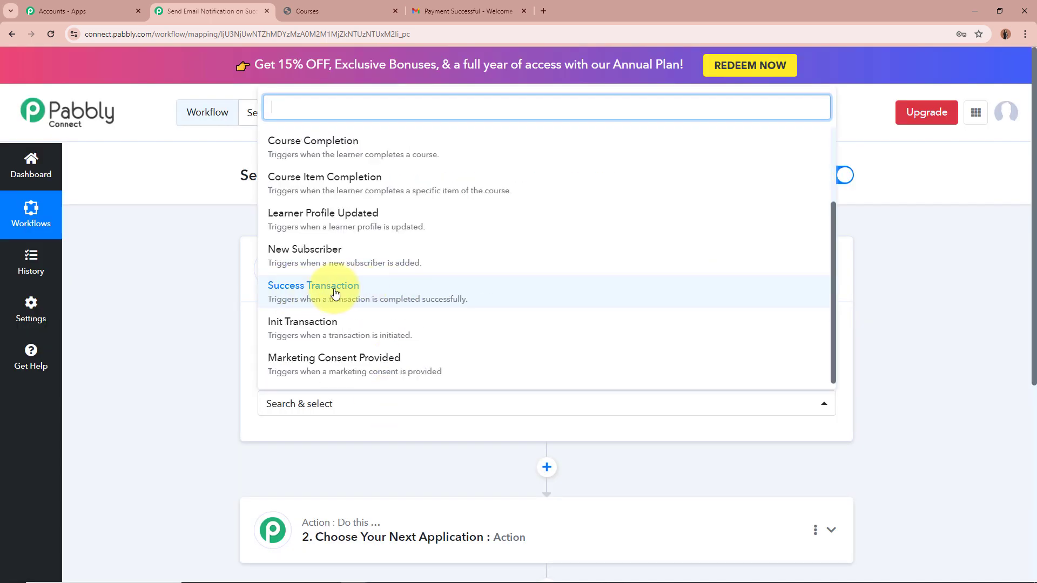
pyautogui.click(338, 293)
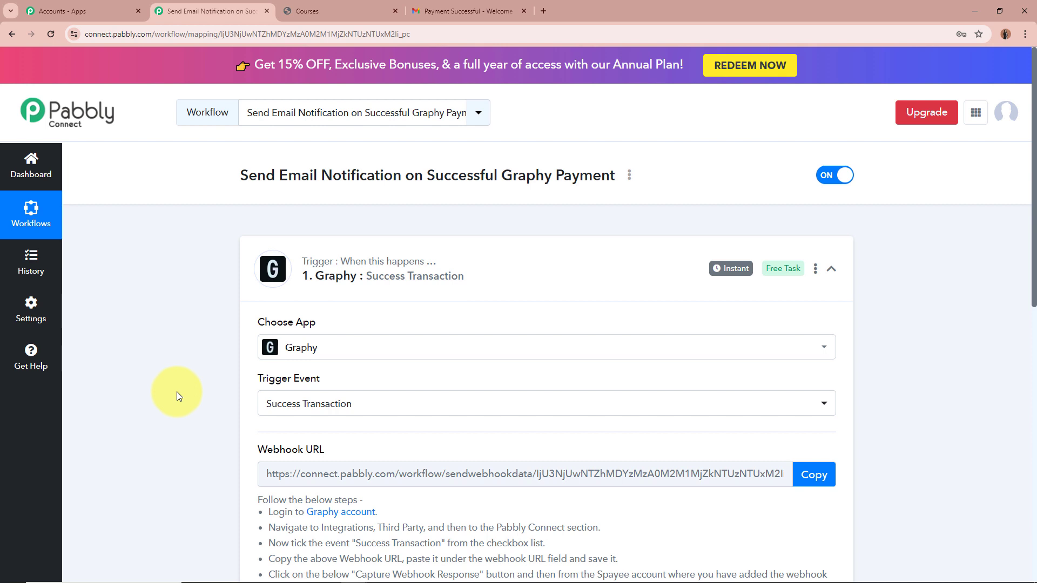
# Copy the Graphy trigger's webhook URL and start waiting for a webhook response
pyautogui.scroll(-2, 177, 391)
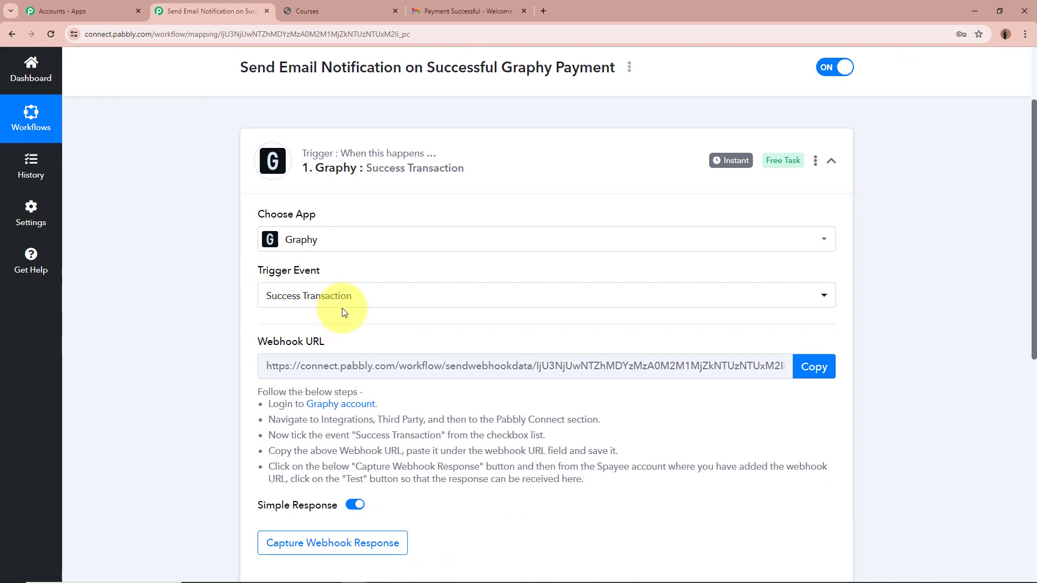
pyautogui.scroll(-1, 205, 287)
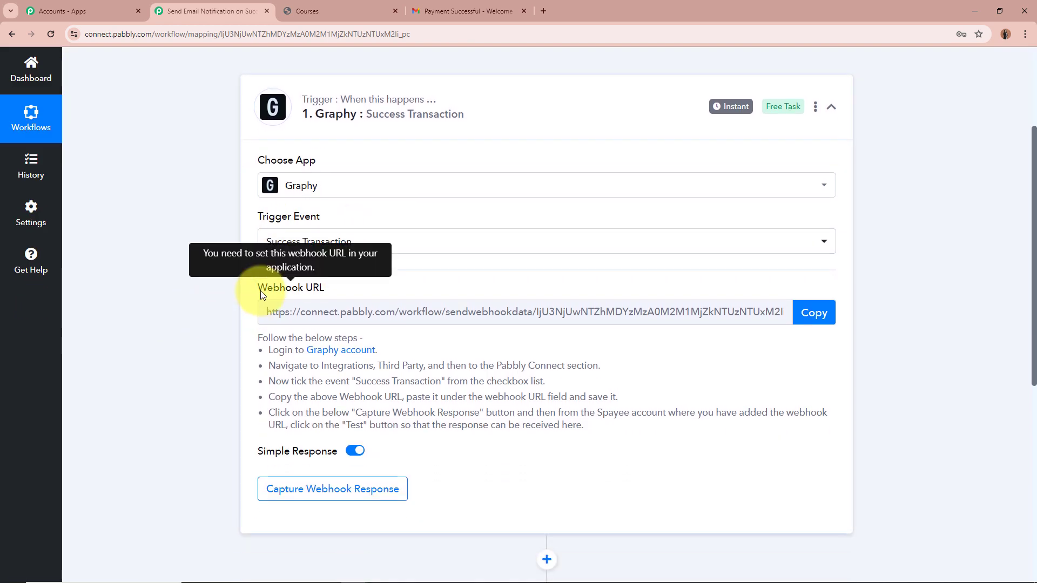
pyautogui.moveTo(259, 290); pyautogui.dragTo(313, 291)
pyautogui.click(150, 311)
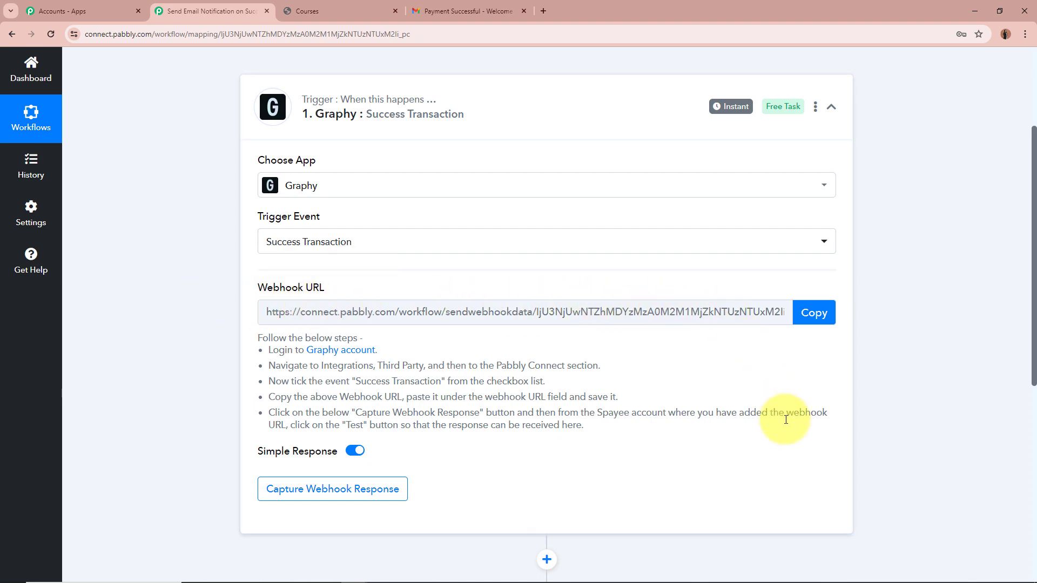
pyautogui.click(813, 313)
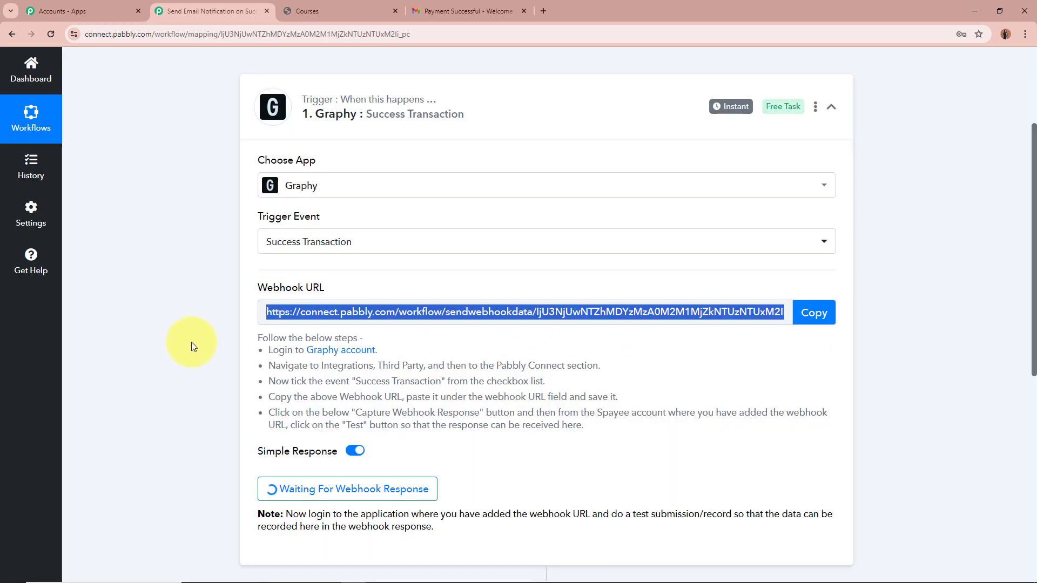
pyautogui.click(262, 338)
pyautogui.moveTo(262, 338); pyautogui.dragTo(629, 432)
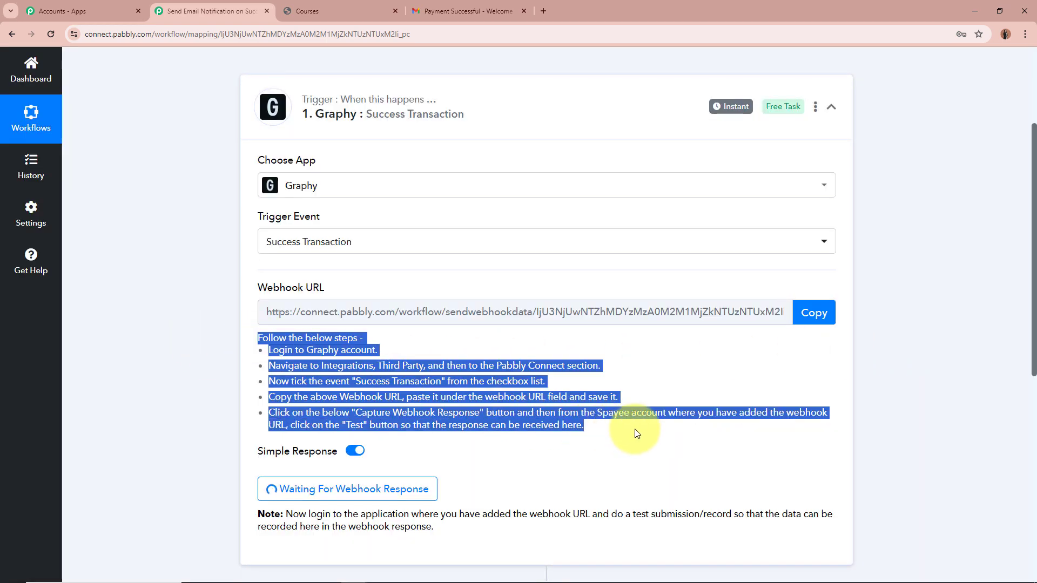
pyautogui.click(630, 408)
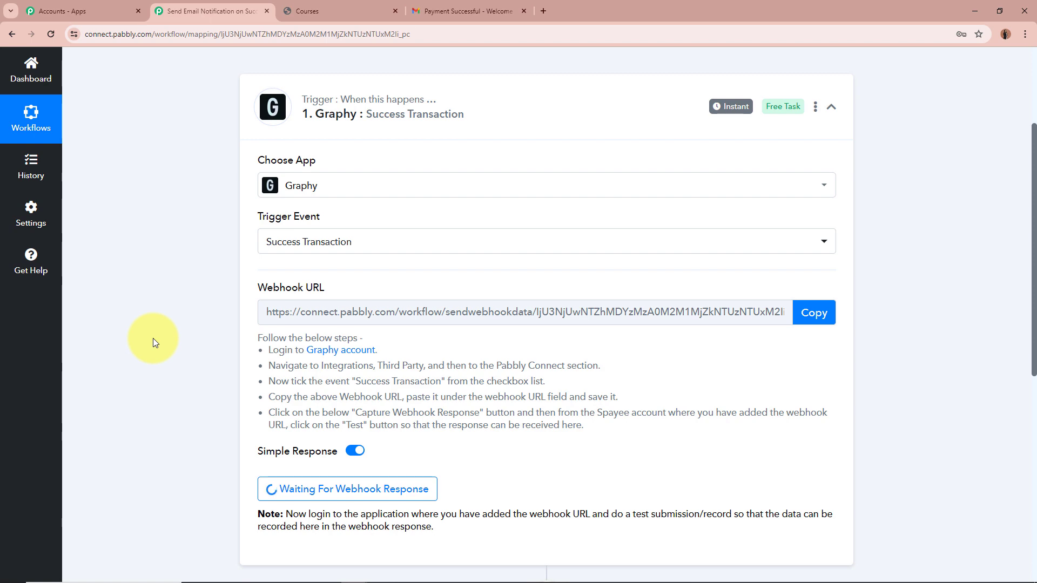
pyautogui.scroll(3, 153, 338)
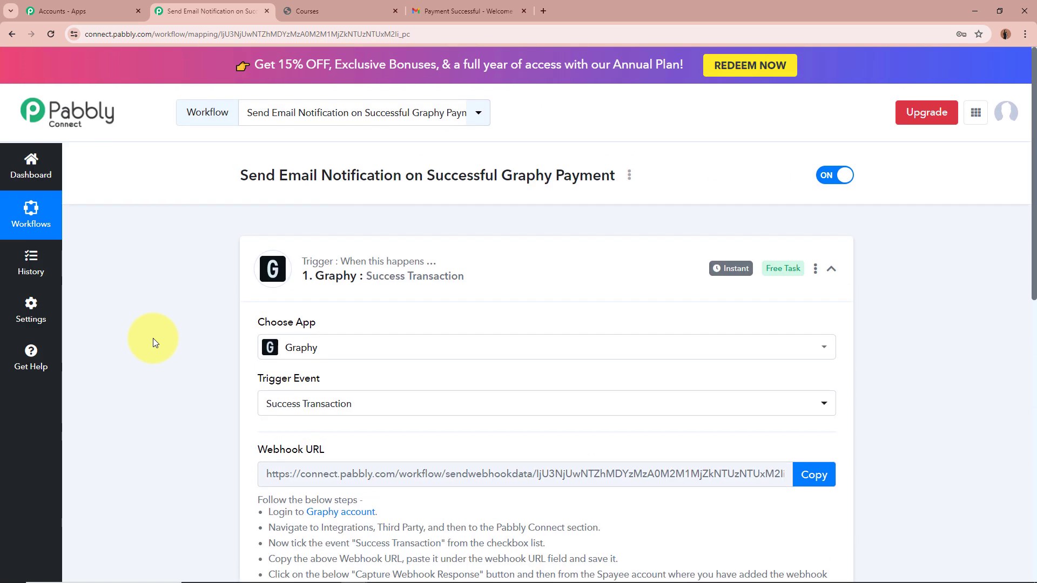
# In the Graphy admin, open Integrations > Webhooks, which shows no webhooks yet
pyautogui.click(345, 10)
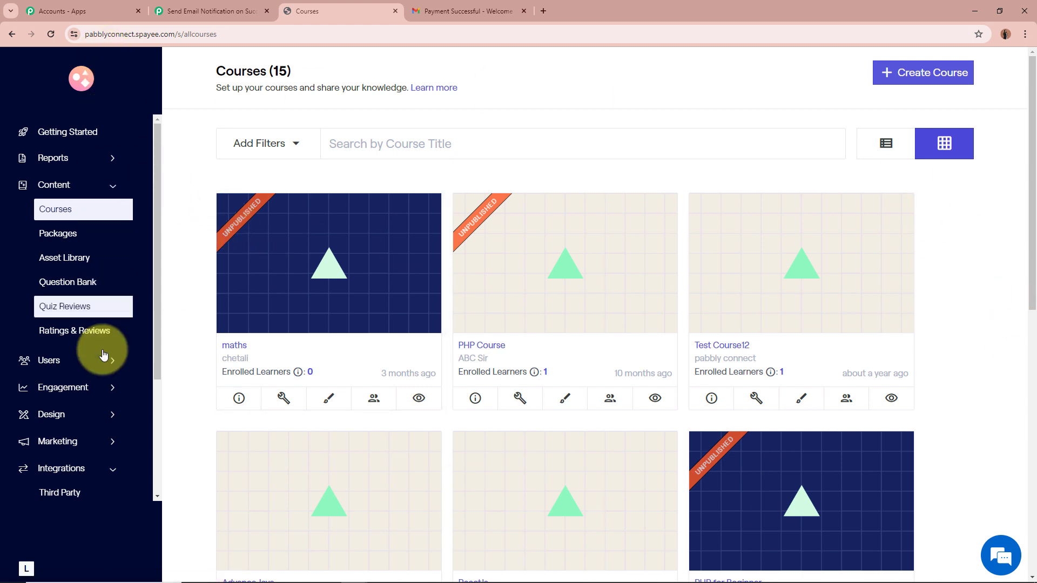
pyautogui.click(108, 470)
pyautogui.scroll(-1, 112, 465)
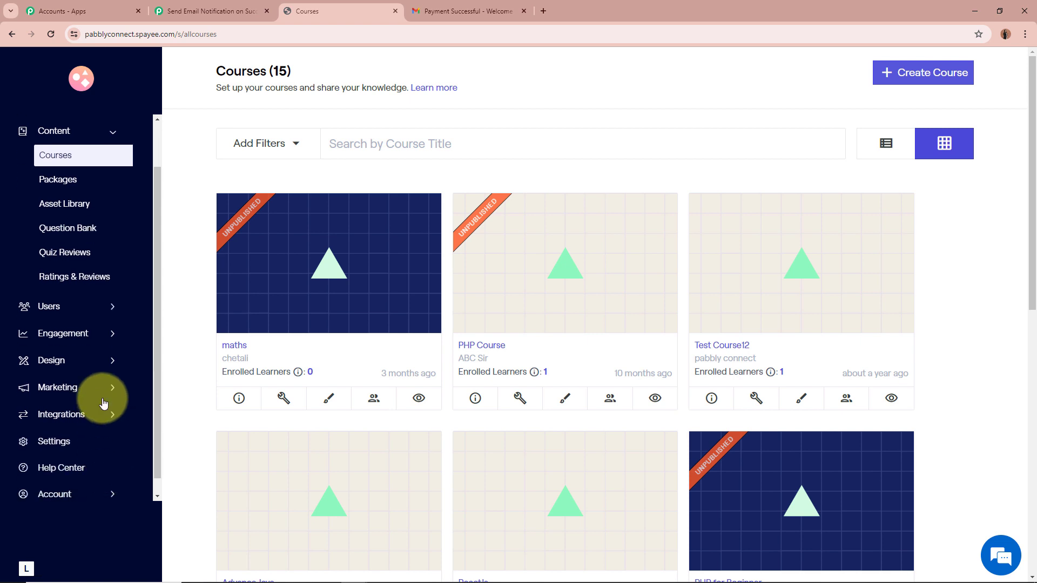
pyautogui.click(102, 420)
pyautogui.scroll(-2, 100, 428)
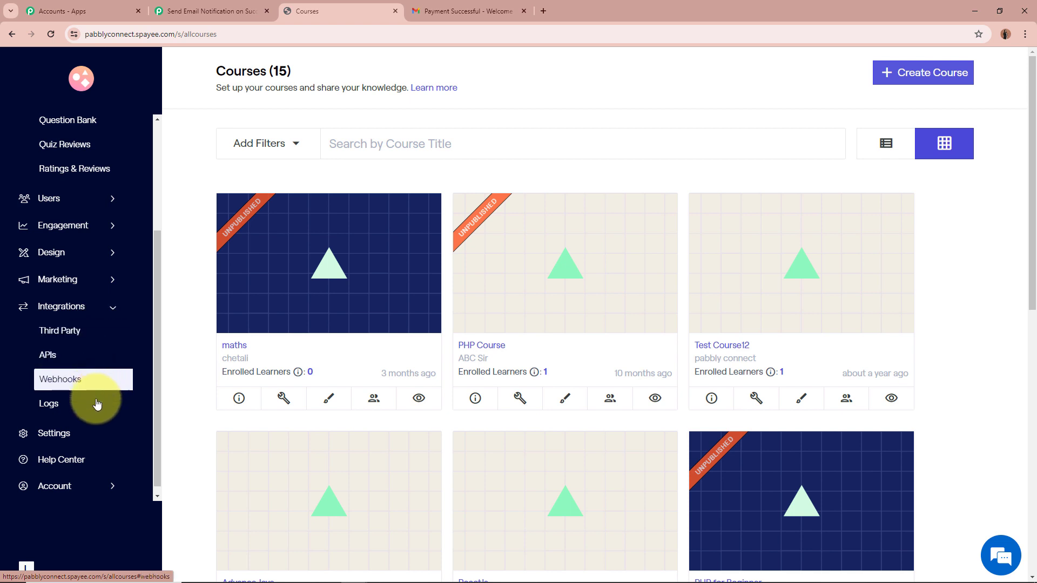
pyautogui.click(60, 380)
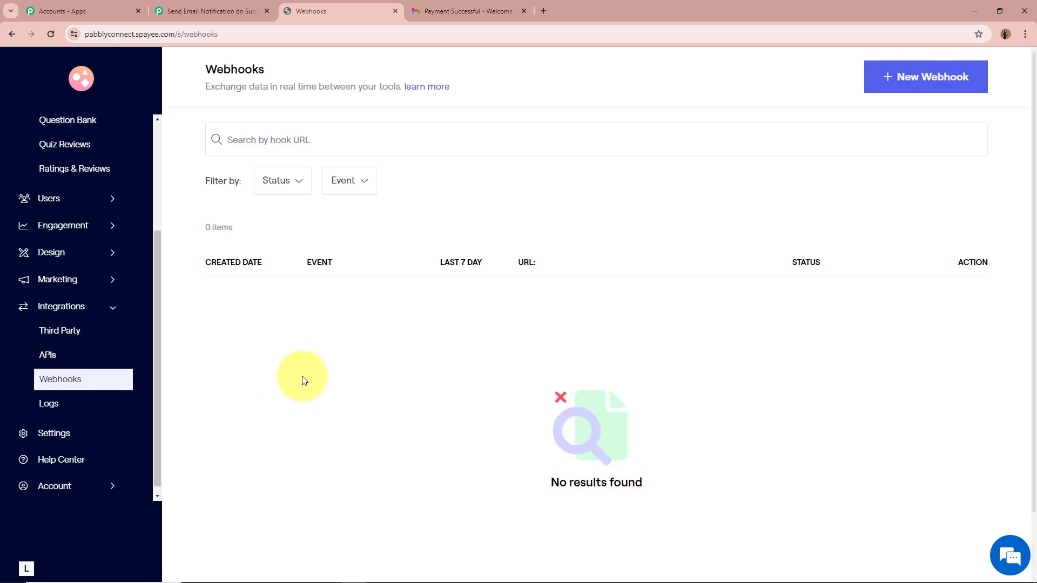
pyautogui.click(932, 80)
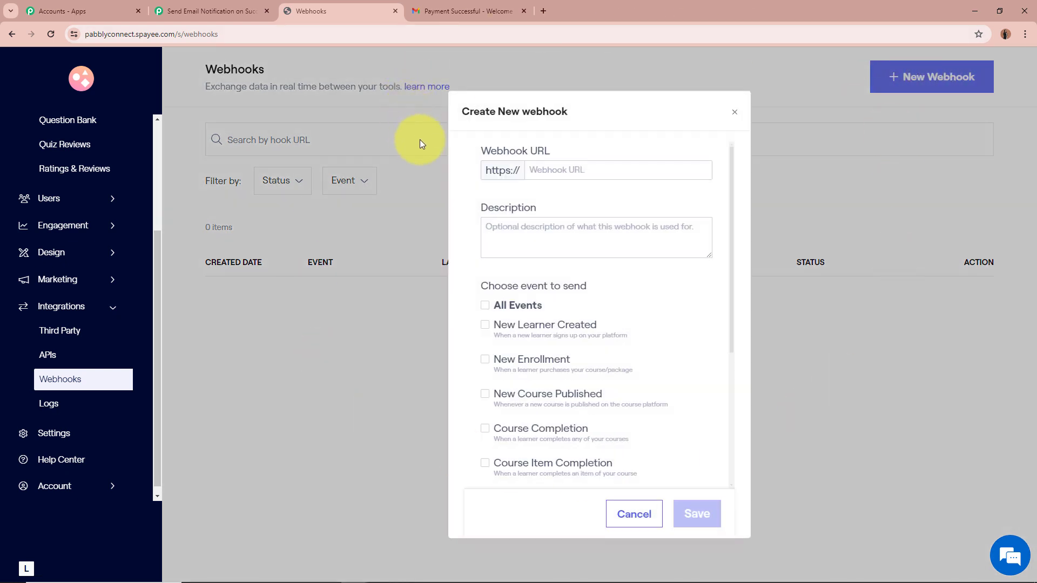
pyautogui.click(602, 171)
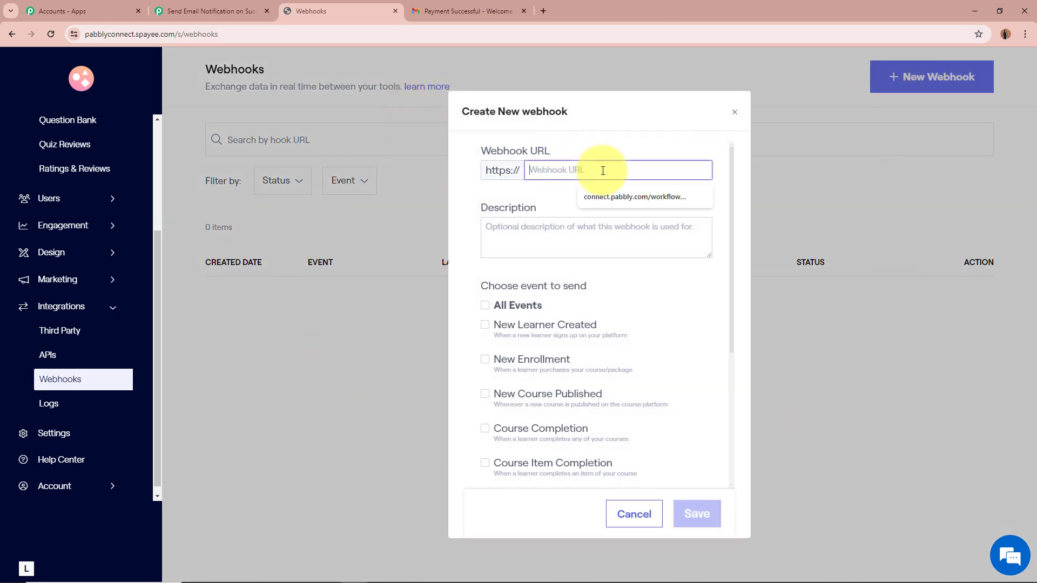
pyautogui.hotkey('ctrl', 'v')
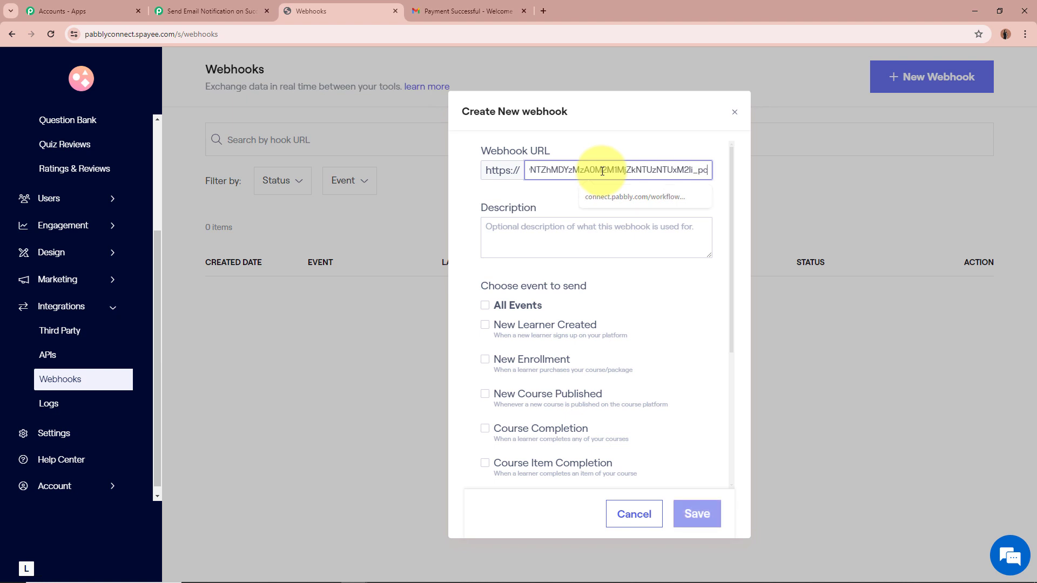
pyautogui.press('Tab')
pyautogui.click(559, 169)
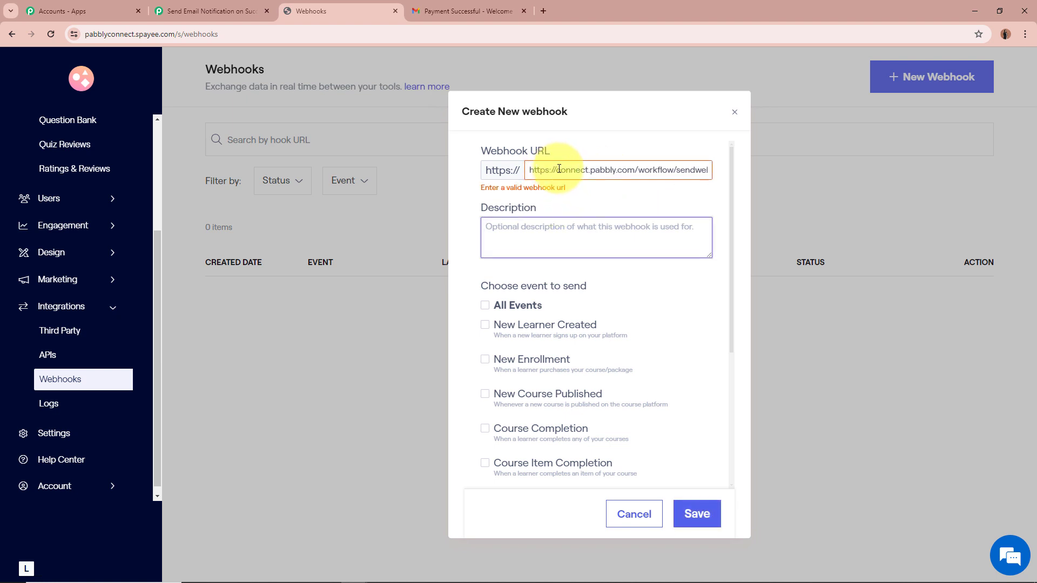
pyautogui.moveTo(557, 169); pyautogui.dragTo(524, 171)
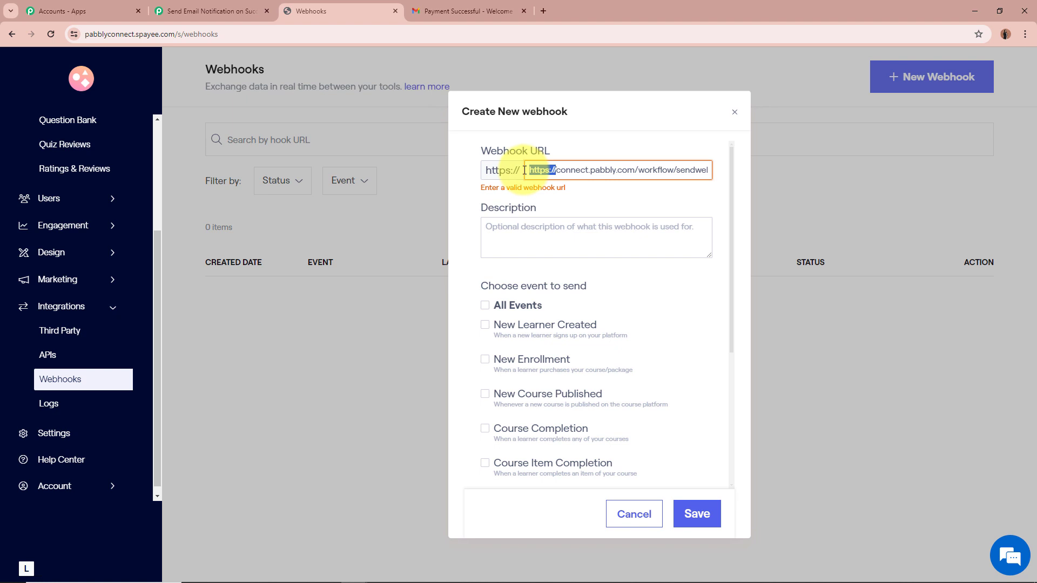
pyautogui.press('BackSpace')
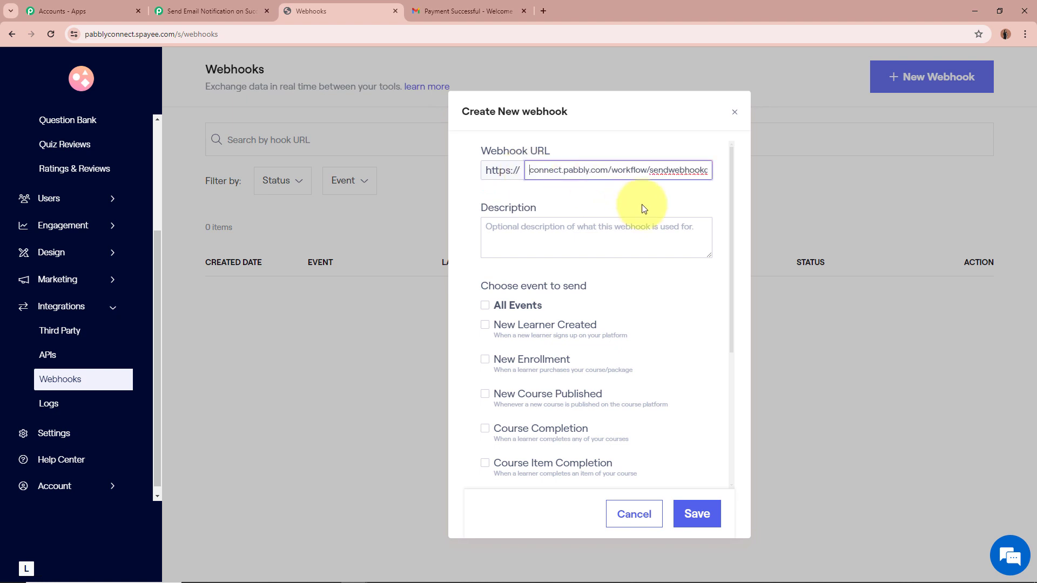
pyautogui.press('Tab')
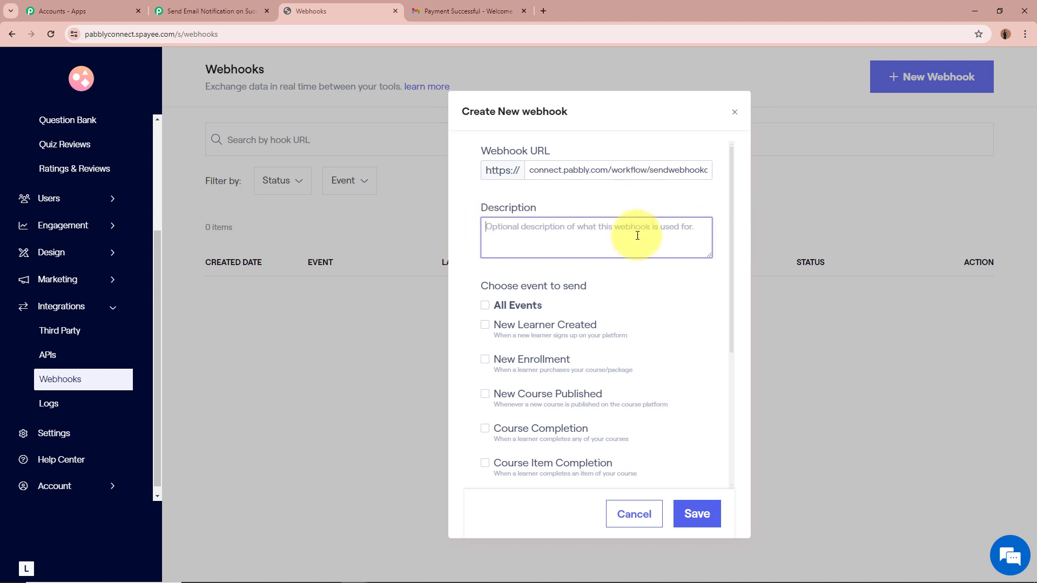
# Subscribe the webhook to the Success Transaction event and save it
pyautogui.scroll(-2, 675, 319)
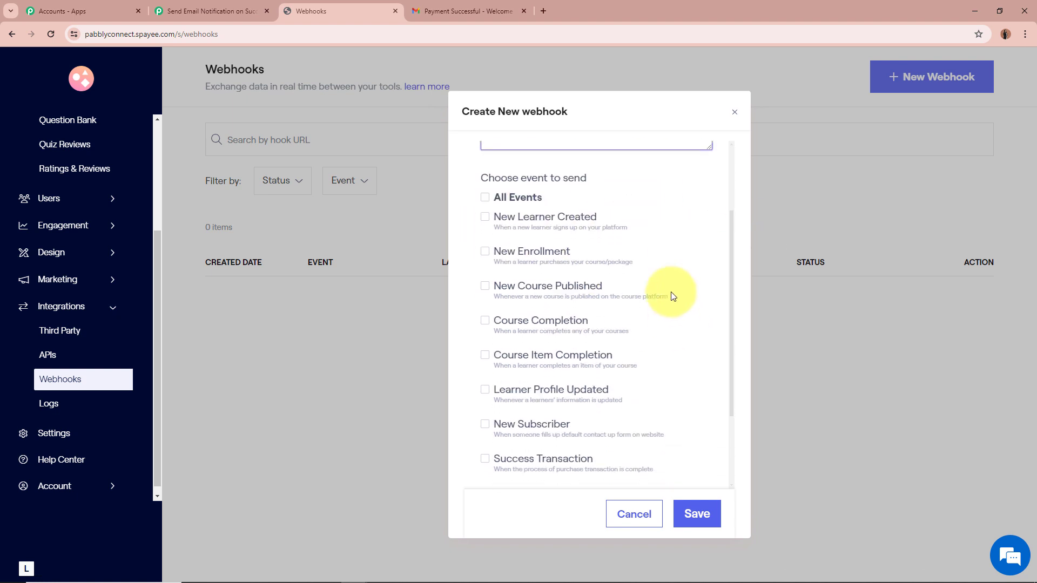
pyautogui.scroll(-2, 594, 281)
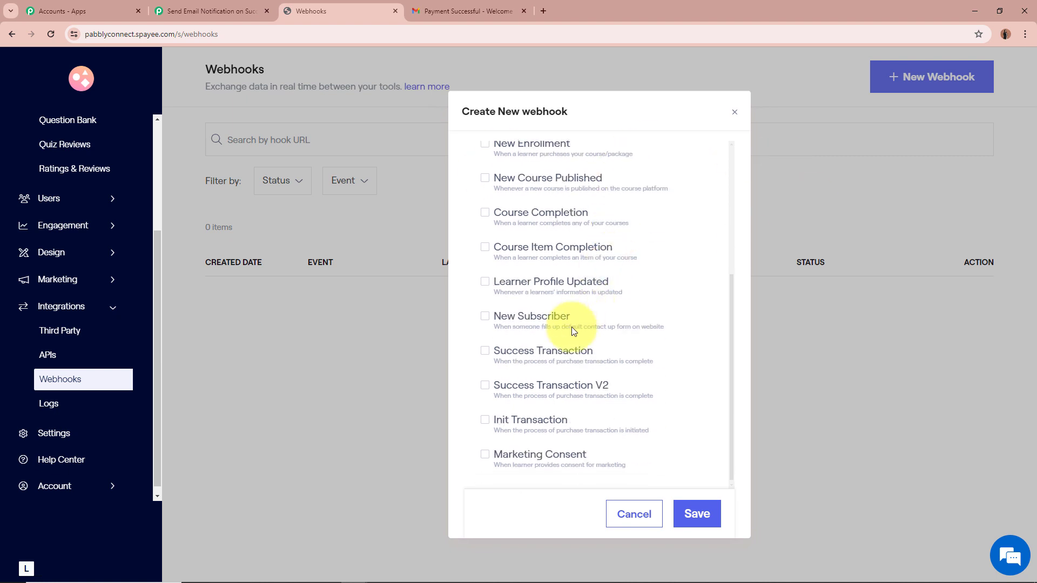
pyautogui.click(486, 351)
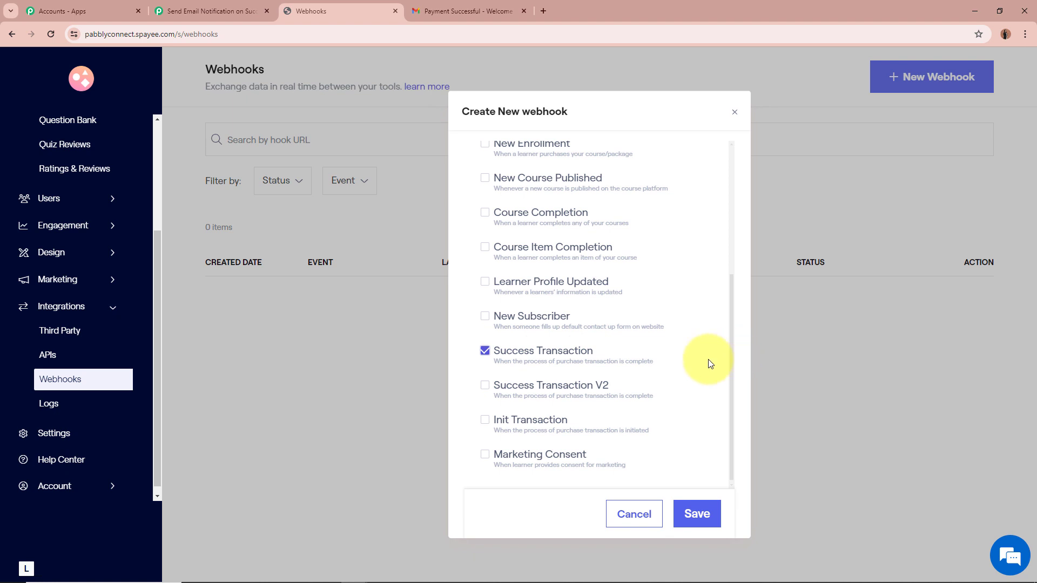
pyautogui.click(700, 513)
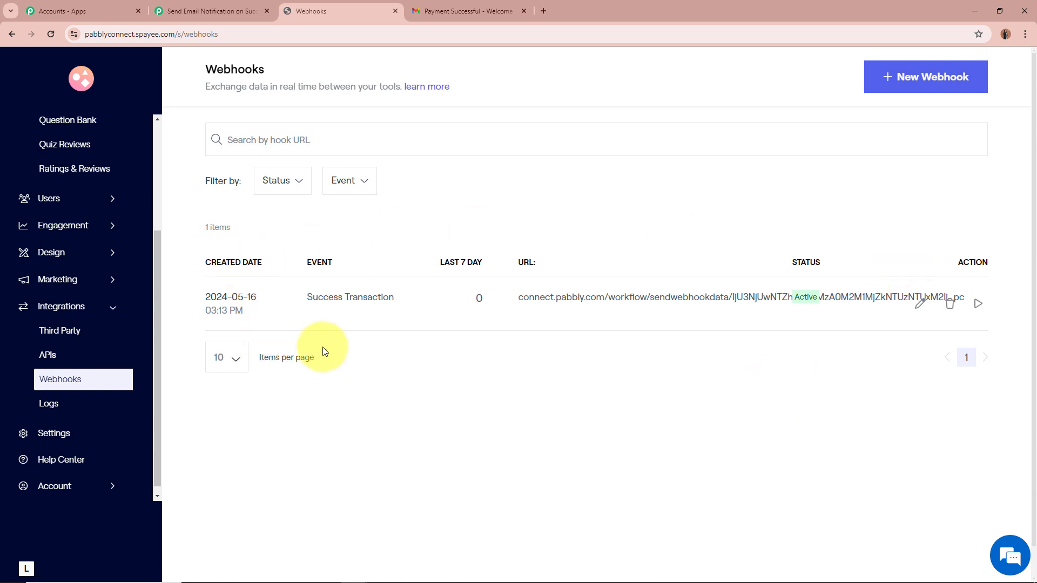
# Check the Pabbly workflow shows Waiting For Webhook Response, then switch to the incognito Graphy store
pyautogui.click(196, 5)
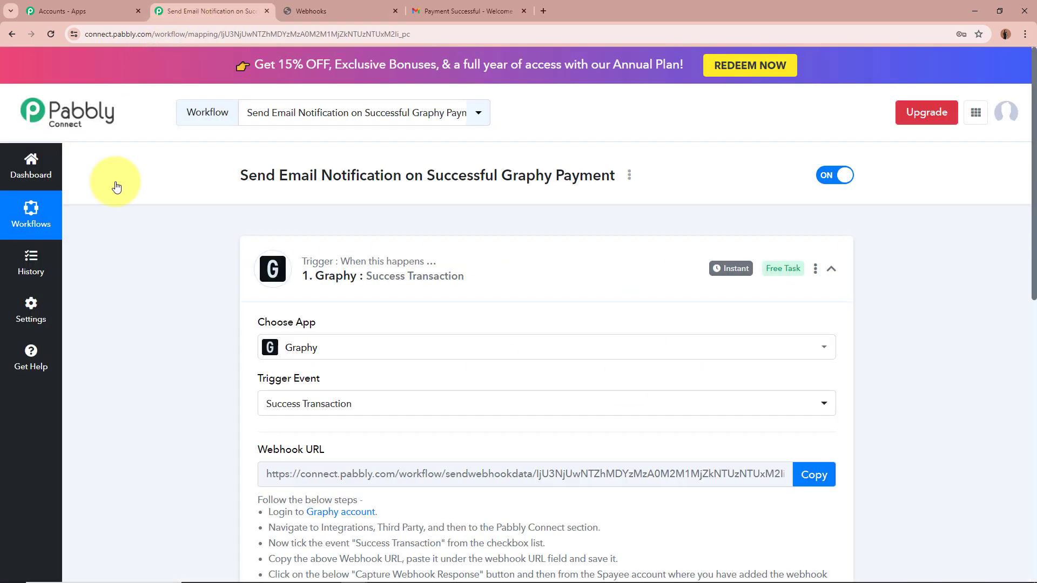
pyautogui.scroll(-5, 111, 320)
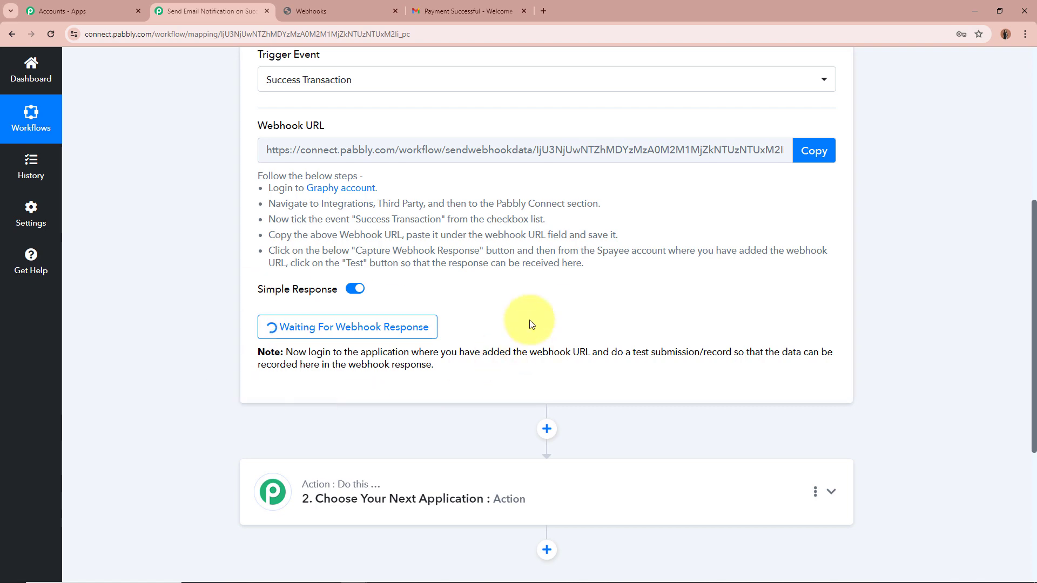
pyautogui.scroll(5, 124, 306)
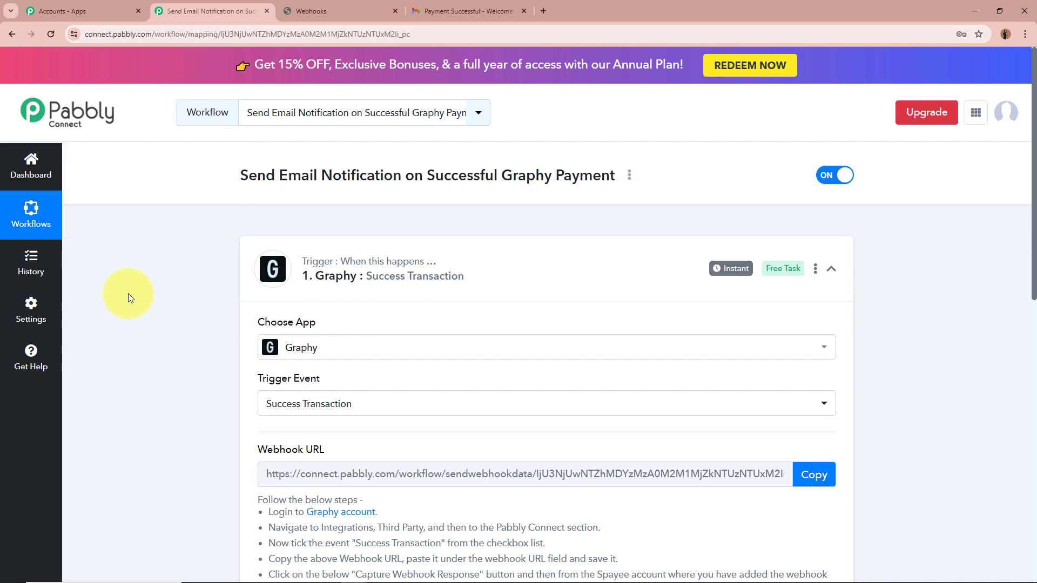
pyautogui.scroll(-5, 128, 293)
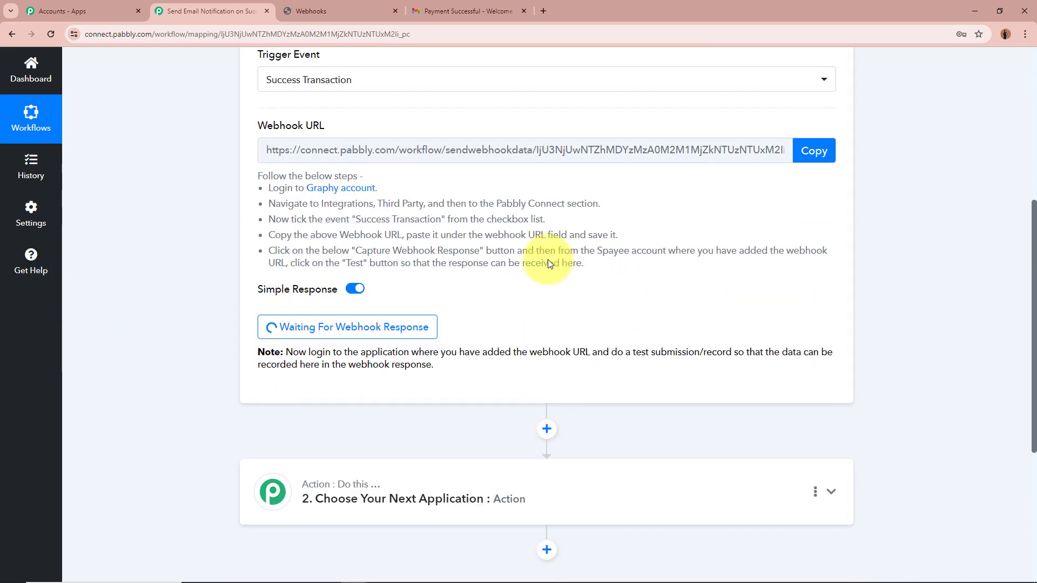
pyautogui.scroll(5, 148, 302)
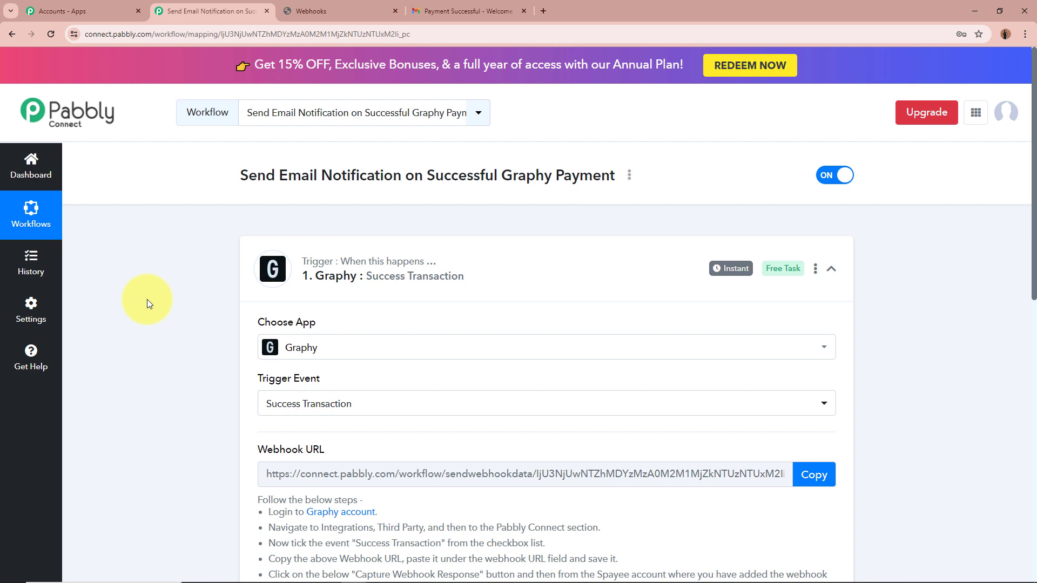
pyautogui.hotkey('alt', 'Tab')
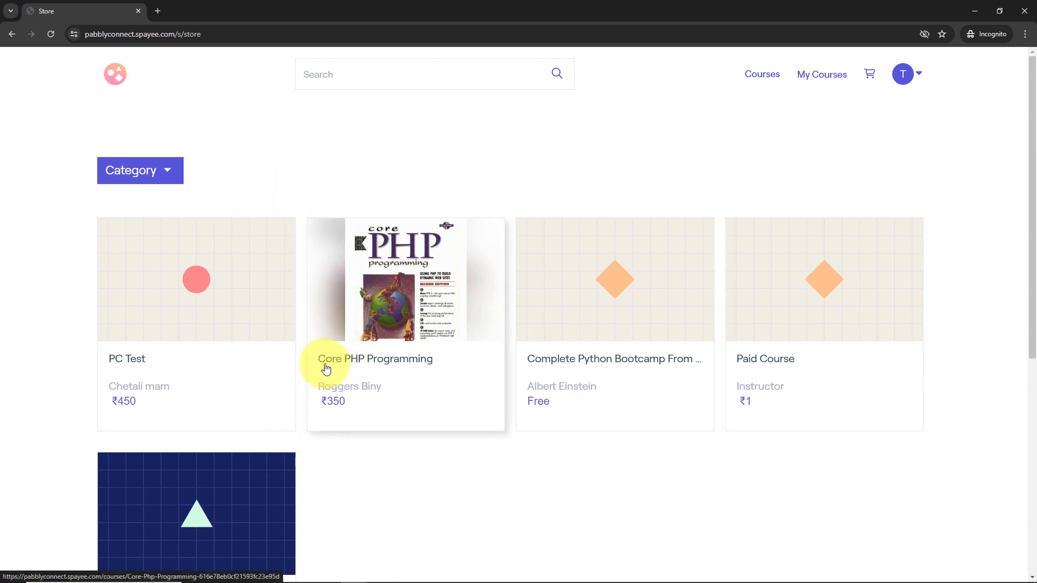
# Add Core PHP Programming (₹350) to the cart and check out through to payment
pyautogui.click(398, 360)
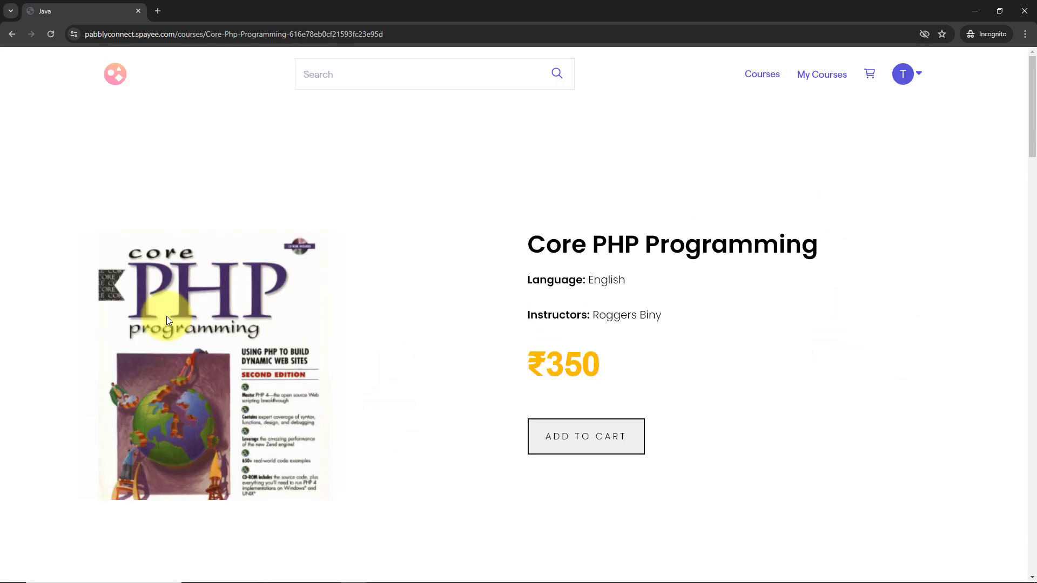
pyautogui.click(597, 438)
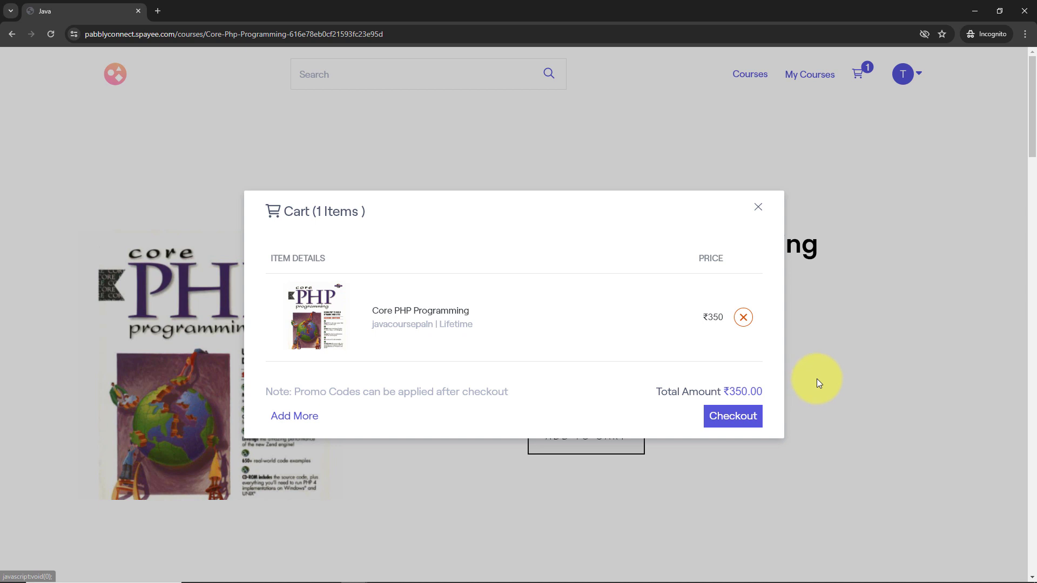
pyautogui.click(734, 429)
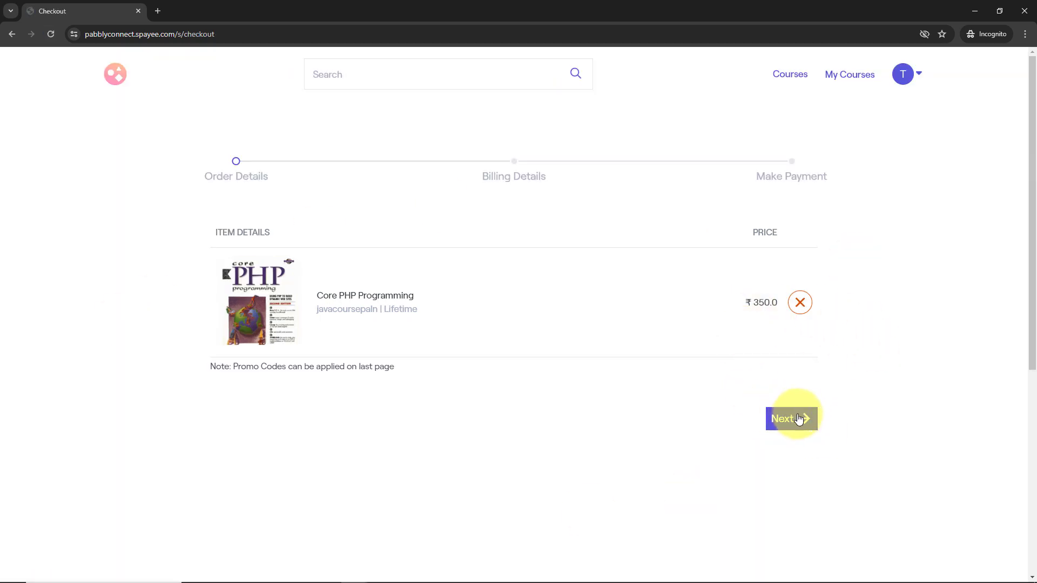
pyautogui.click(799, 419)
pyautogui.click(792, 345)
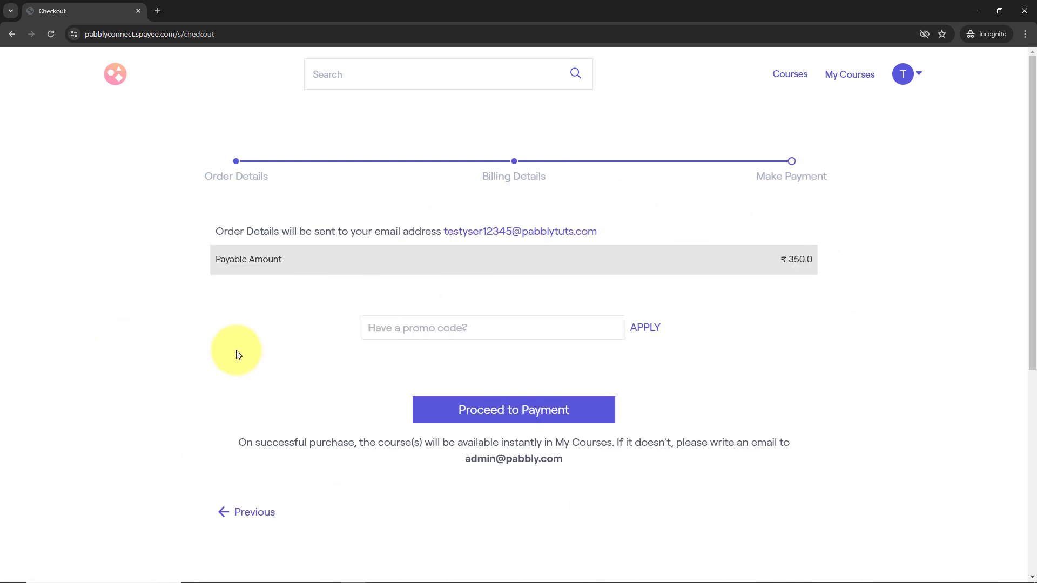
pyautogui.click(595, 407)
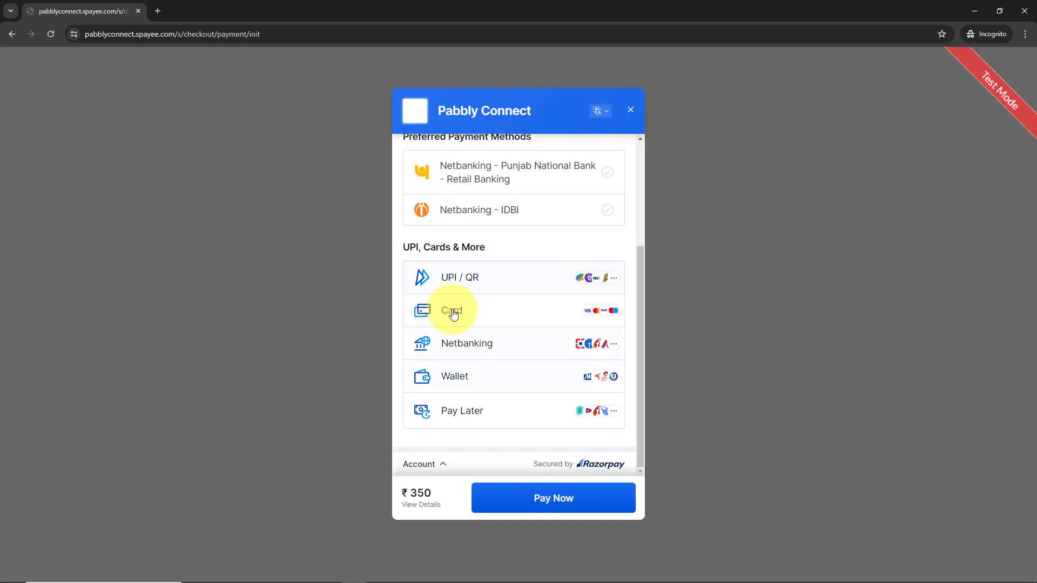
# Pay by card, entering the test card number and expiry 08/29, then Pay Now
pyautogui.click(451, 308)
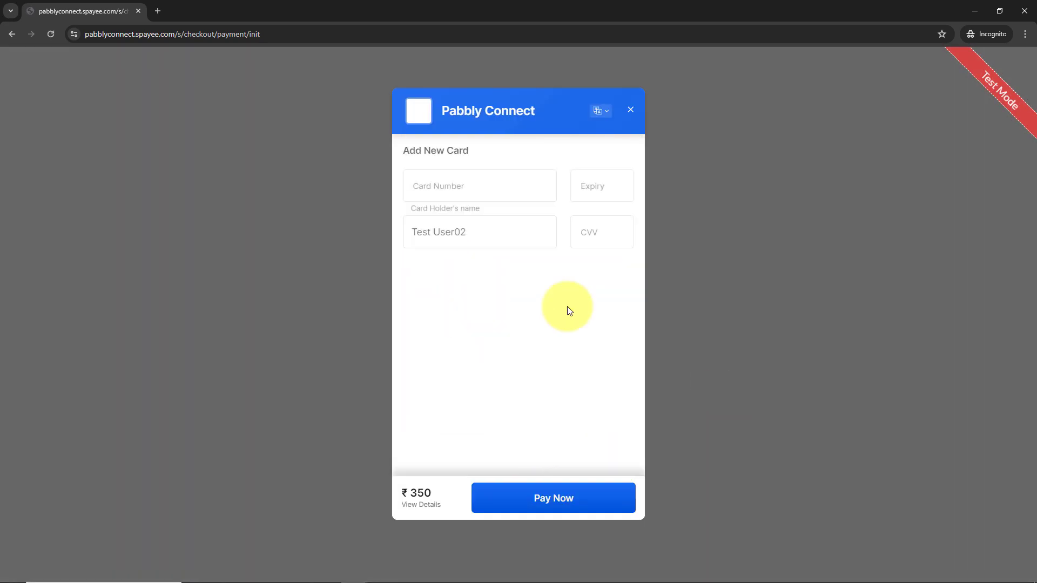
pyautogui.click(499, 186)
pyautogui.write('4')
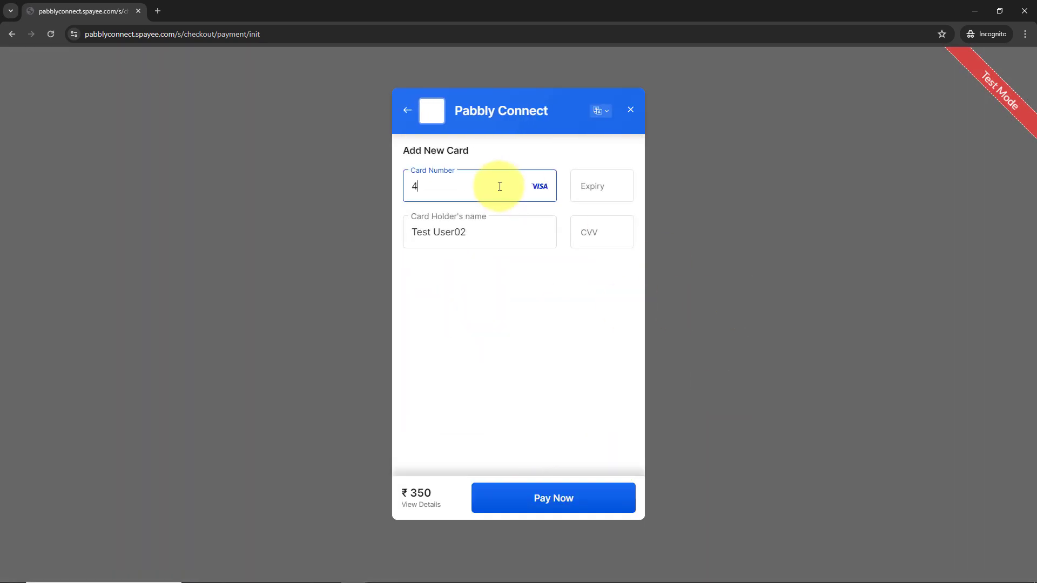
pyautogui.write('111 1111 1111 1')
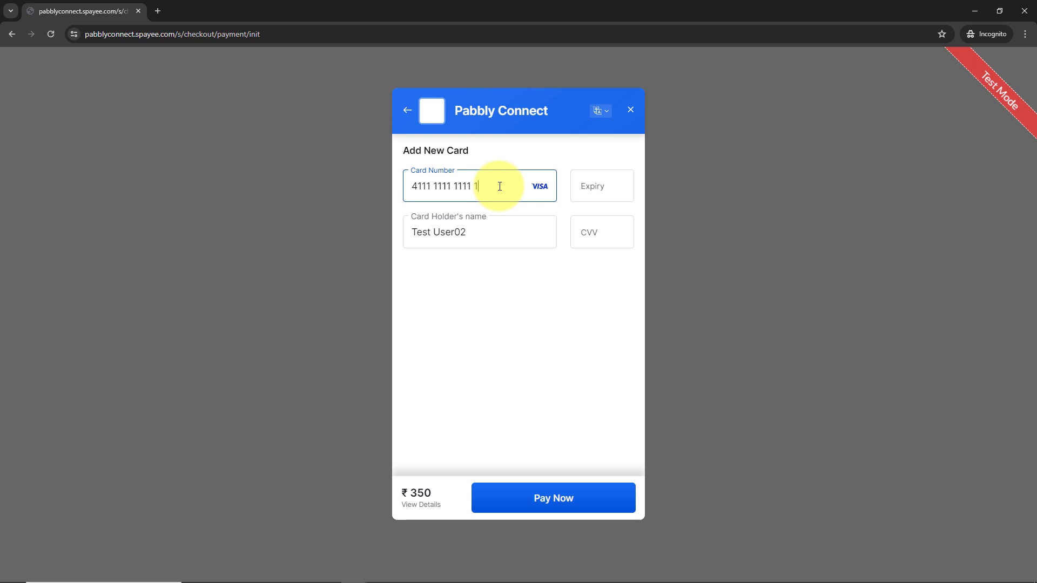
pyautogui.write('111')
pyautogui.click(595, 183)
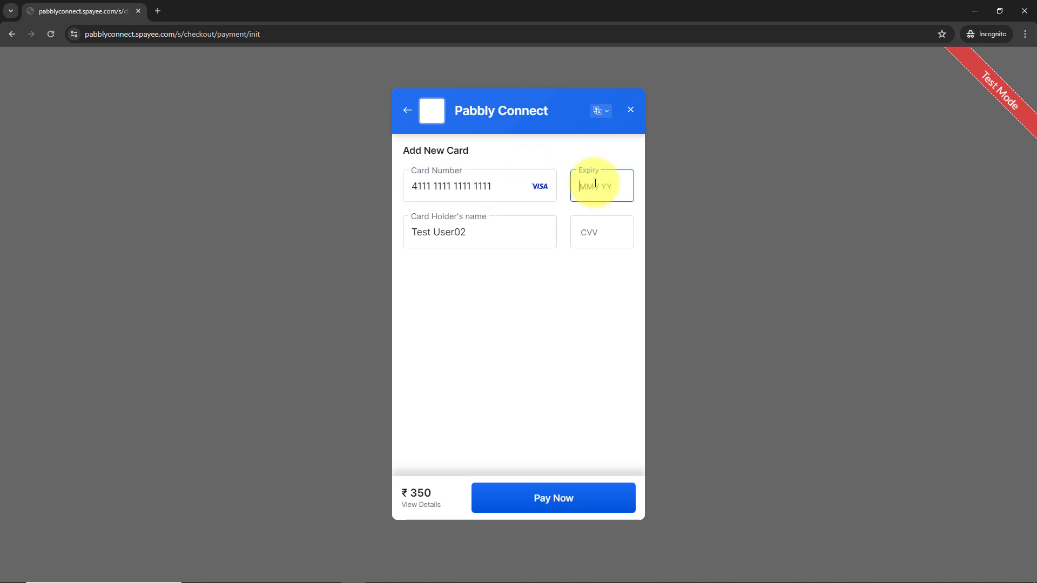
pyautogui.write('0829')
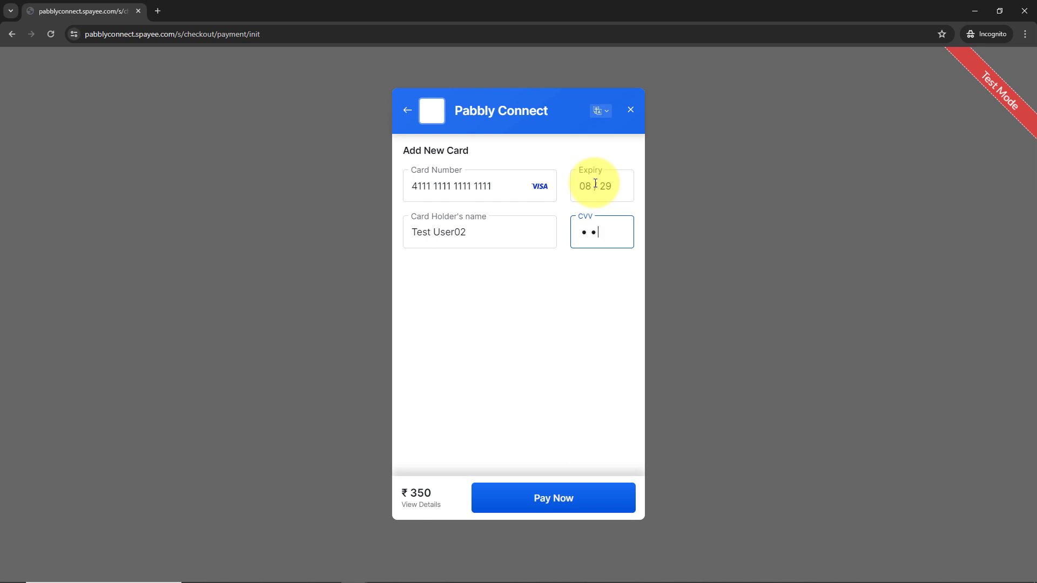
pyautogui.click(573, 504)
# Submit the test OTP to complete the ₹350 payment and reach the order success page
pyautogui.click(382, 347)
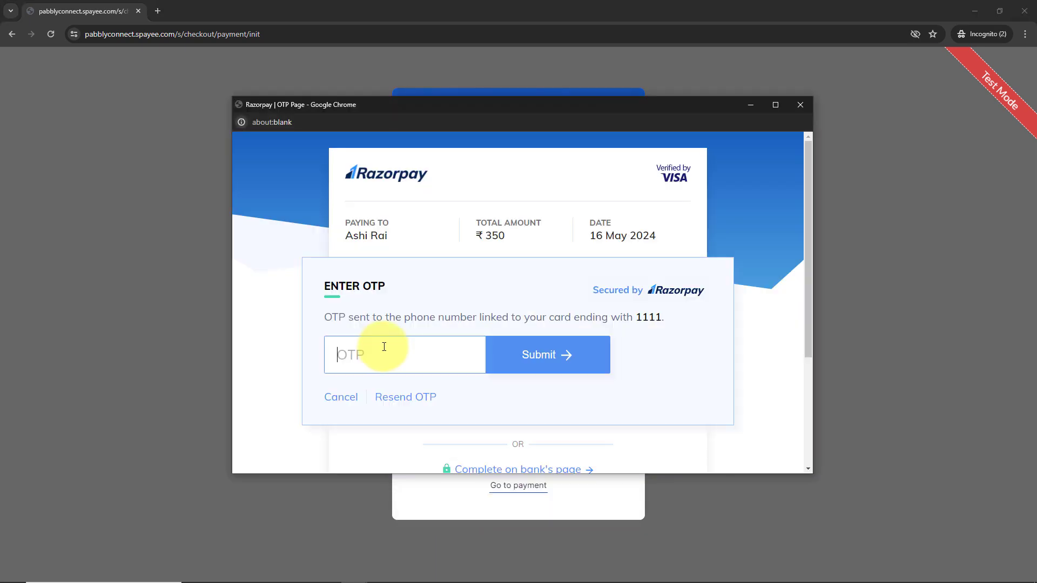
pyautogui.write('1111')
pyautogui.click(574, 359)
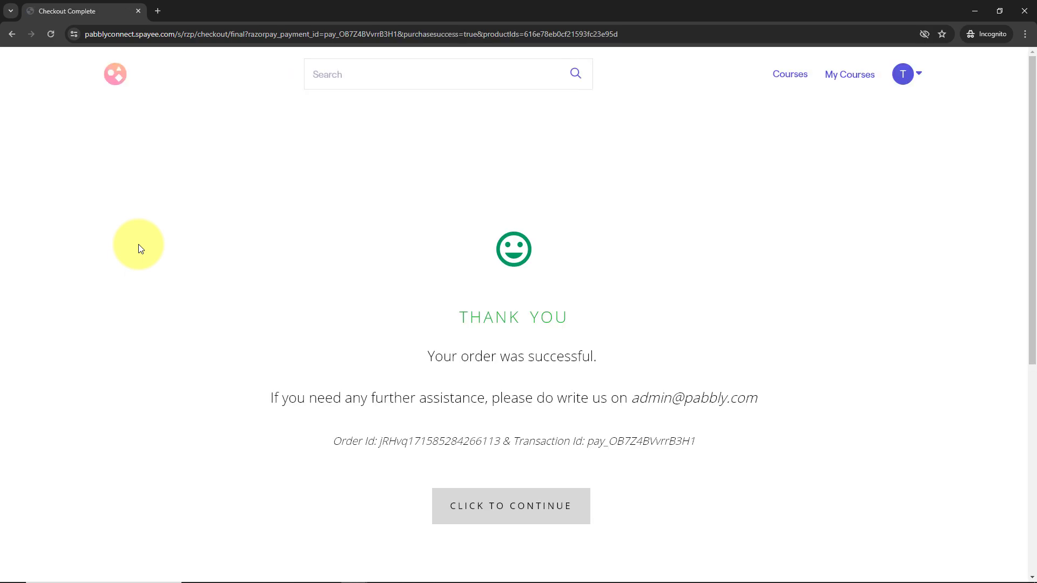
pyautogui.moveTo(426, 352); pyautogui.dragTo(723, 354)
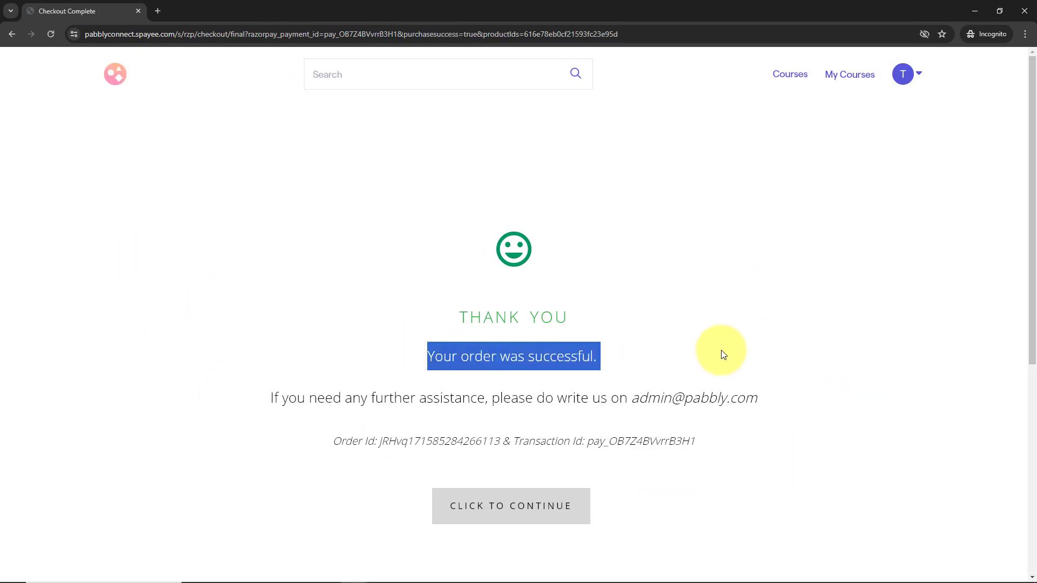
pyautogui.click(774, 342)
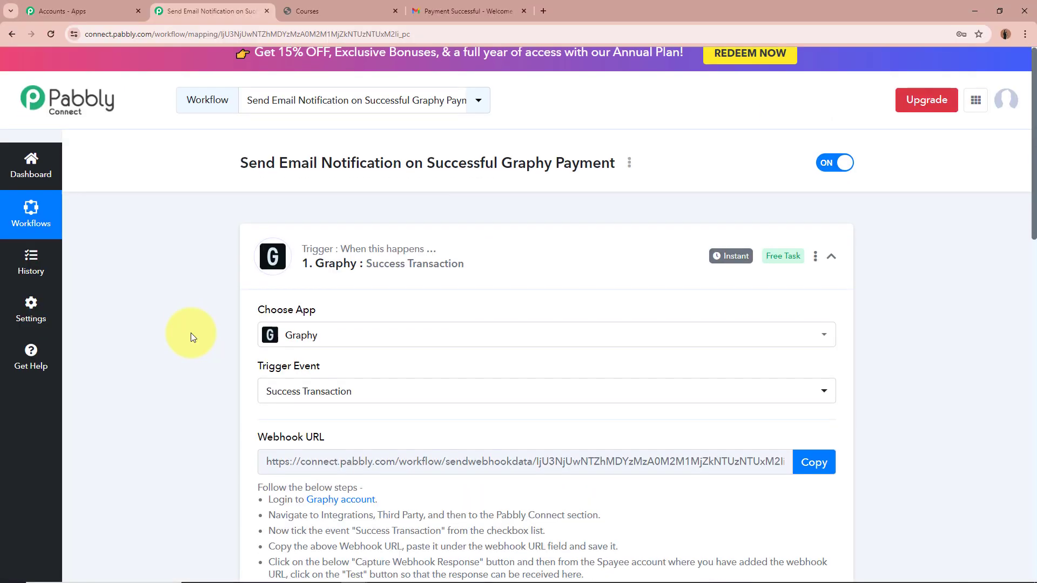
# Review the captured fields: customer name, mobile, Core PHP Programming item, buyer email and ₹350.0 amount
pyautogui.scroll(-6, 190, 333)
pyautogui.scroll(-1, 190, 332)
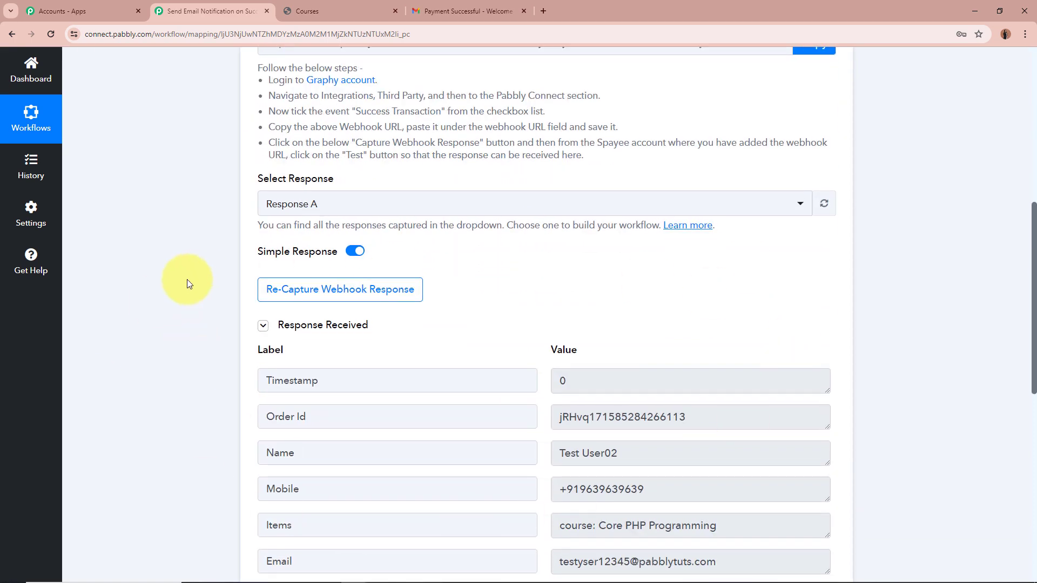
pyautogui.scroll(-1, 141, 303)
pyautogui.scroll(-1, 140, 307)
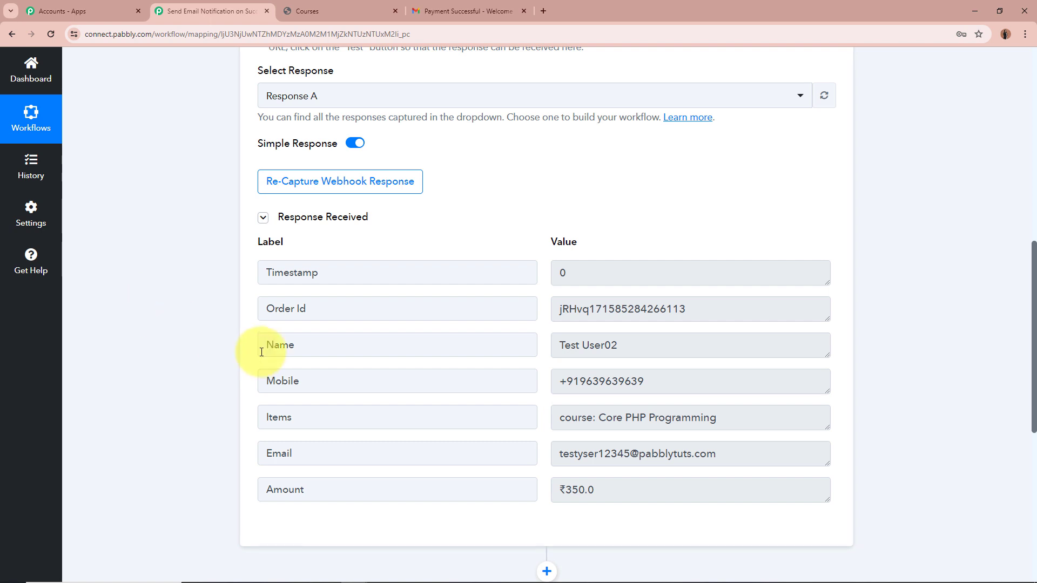
pyautogui.tripleClick(597, 344)
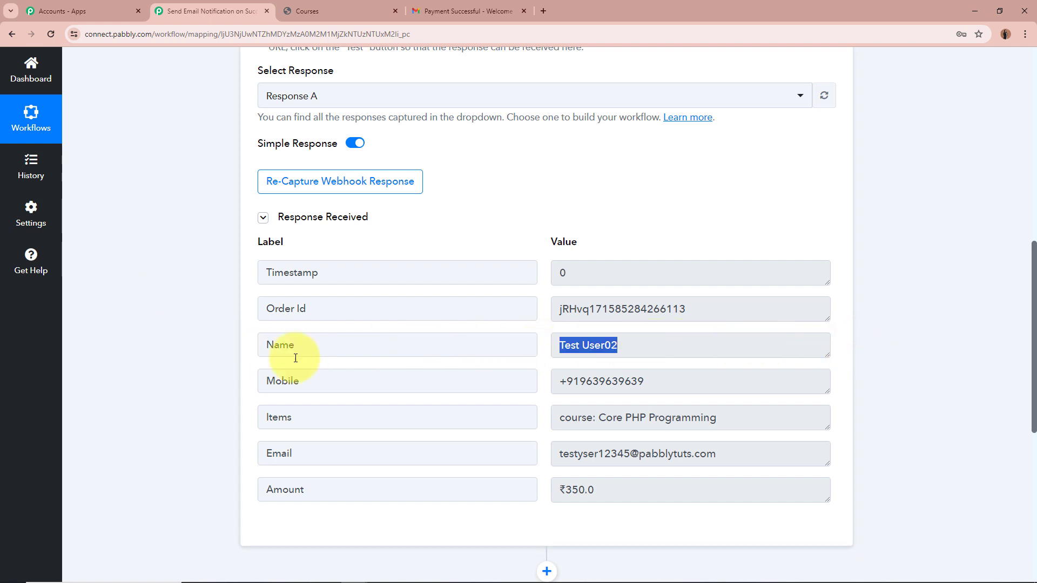
pyautogui.click(624, 384)
pyautogui.tripleClick(624, 384)
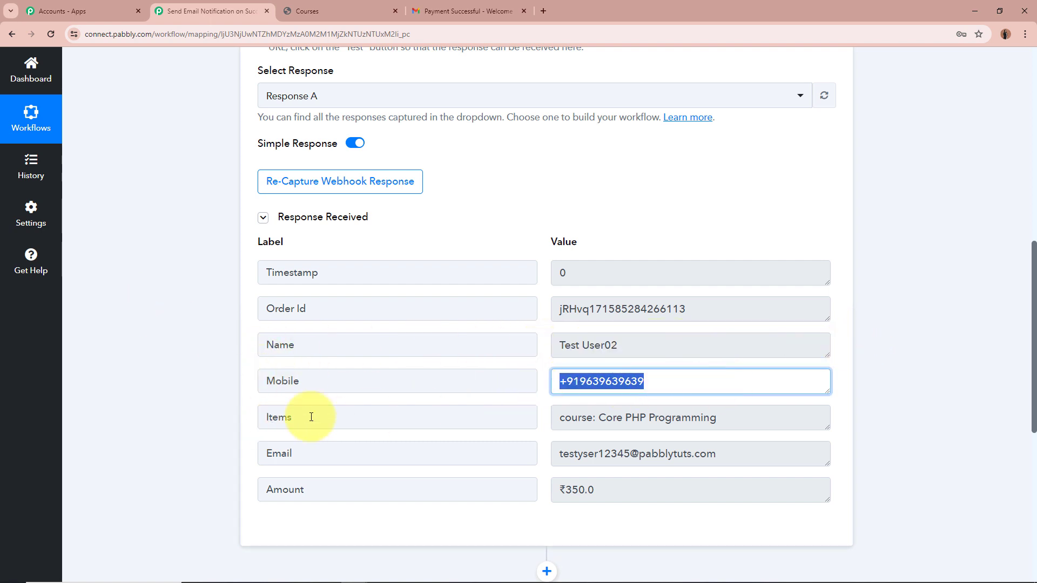
pyautogui.moveTo(559, 417); pyautogui.dragTo(751, 415)
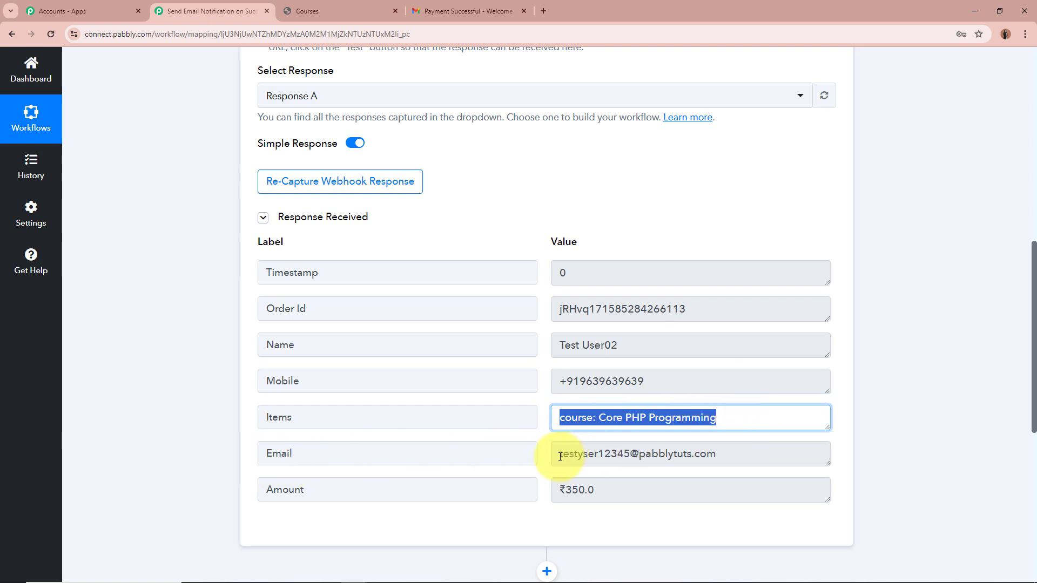
pyautogui.moveTo(560, 457); pyautogui.dragTo(731, 452)
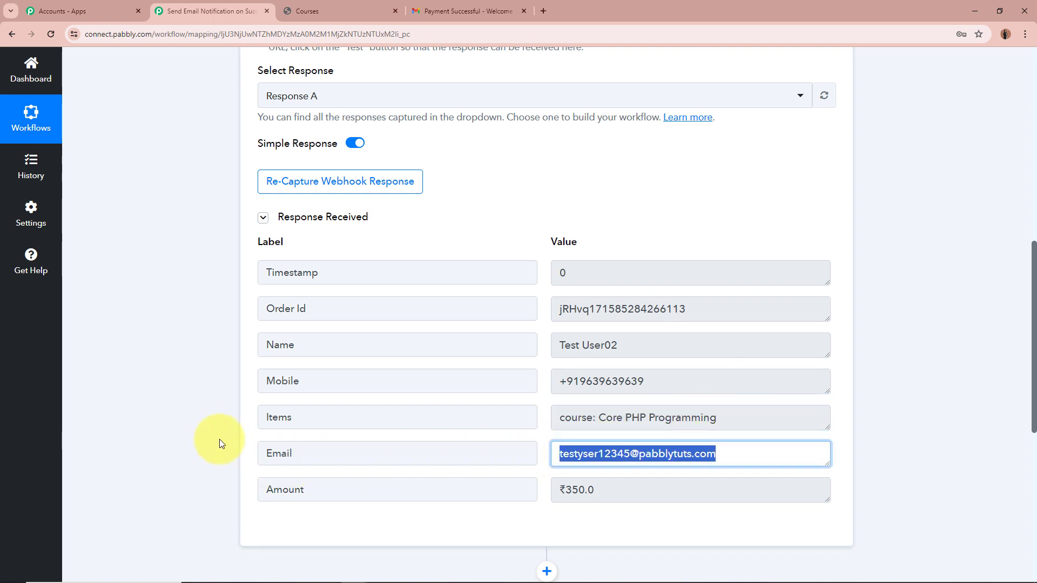
pyautogui.moveTo(559, 490); pyautogui.dragTo(884, 481)
pyautogui.click(933, 463)
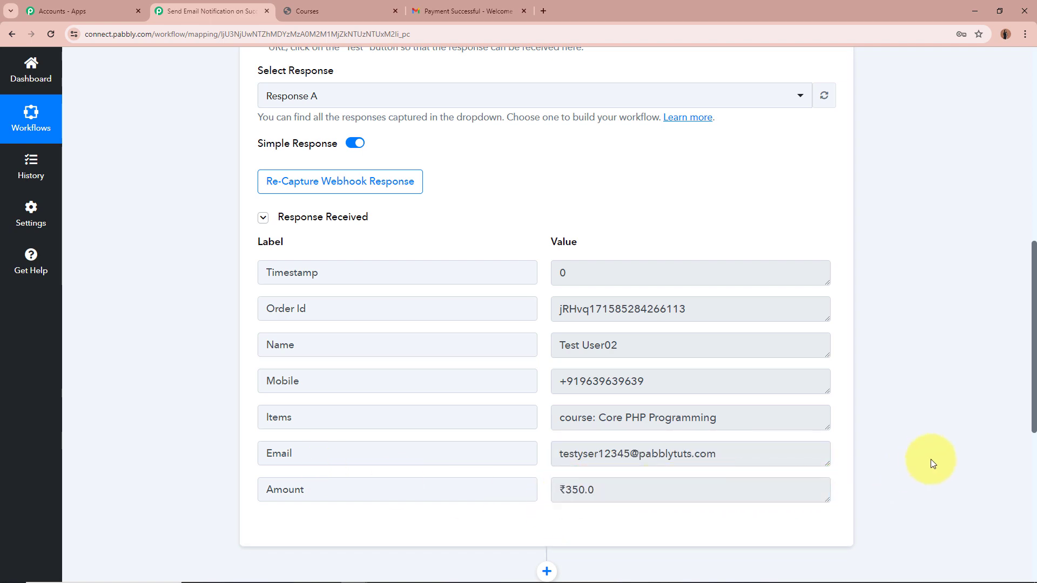
pyautogui.scroll(10, 933, 463)
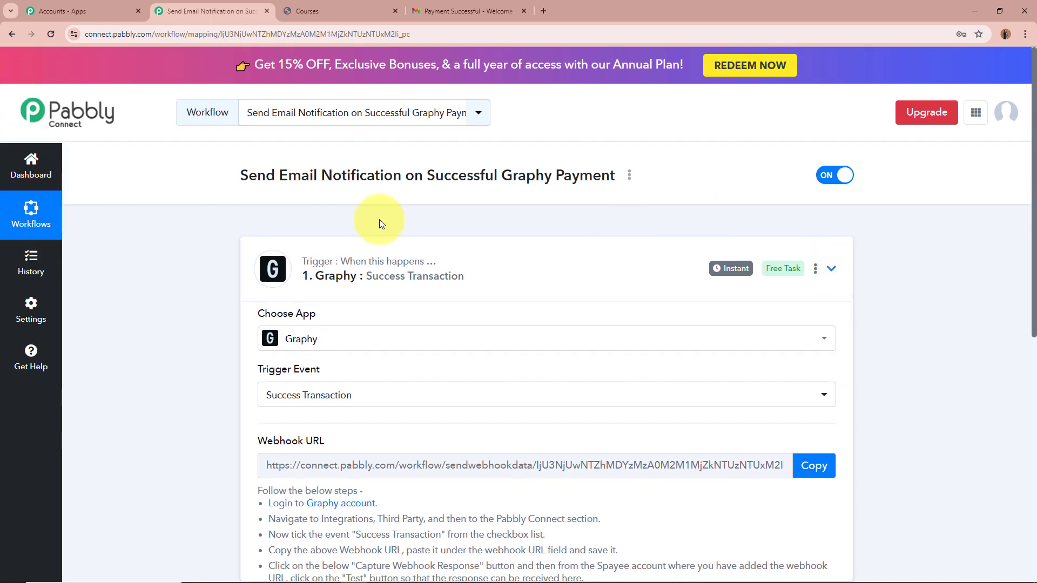
# Collapse the Graphy trigger, pick Gmail as step 2's app and choose the Send Email action
pyautogui.click(381, 241)
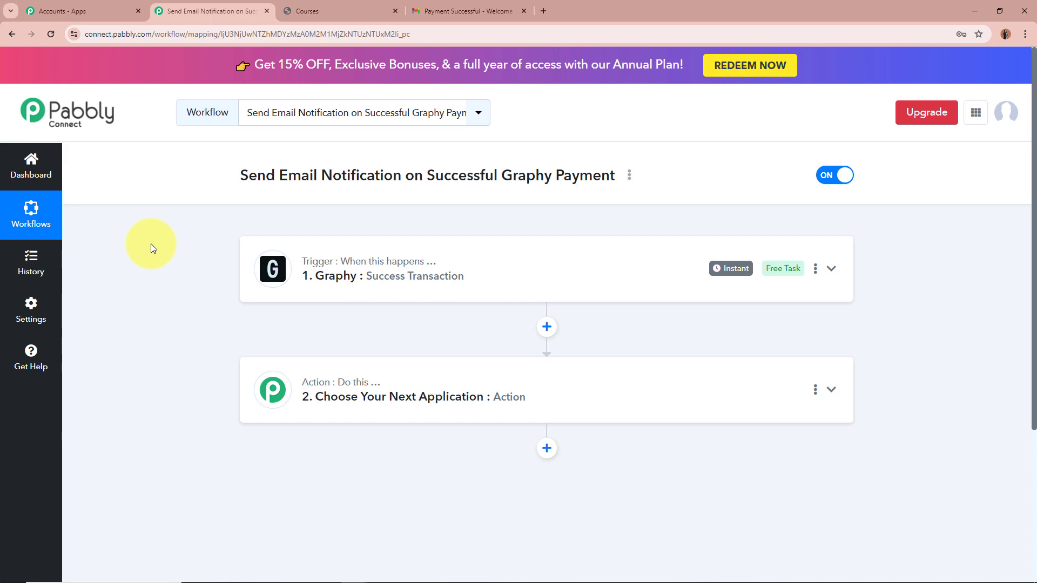
pyautogui.click(830, 389)
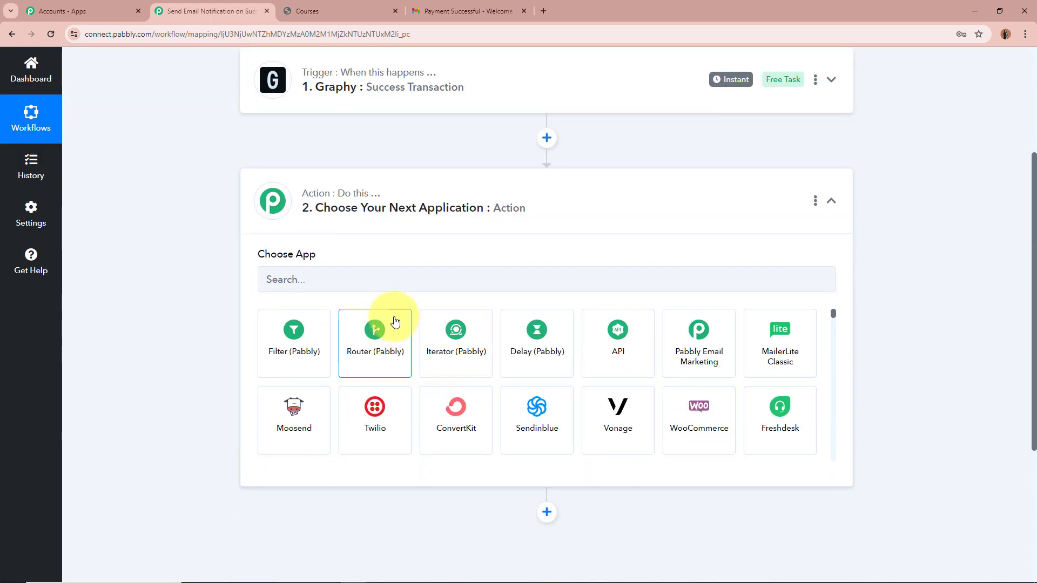
pyautogui.click(432, 281)
pyautogui.write('G')
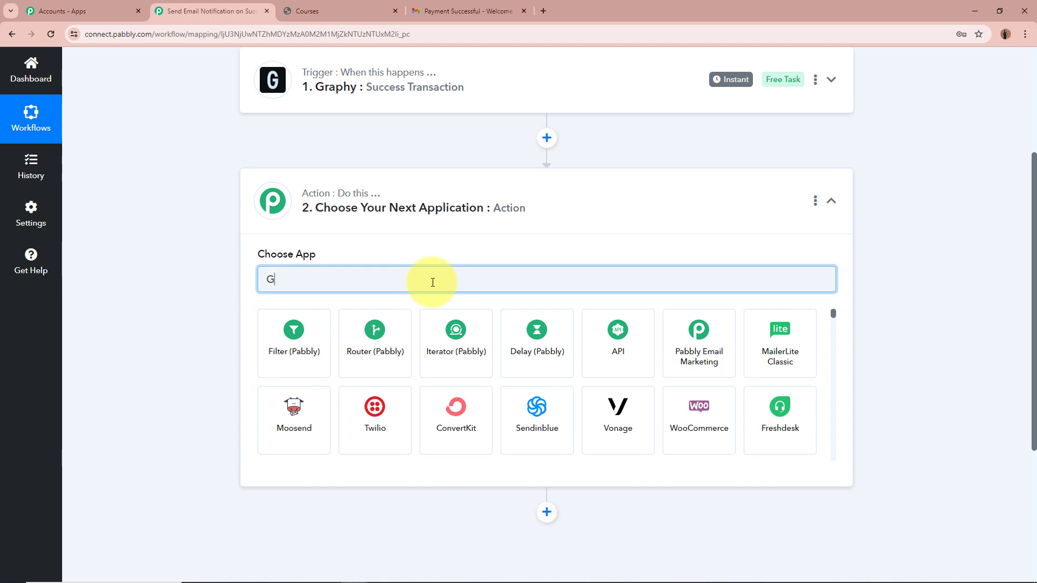
pyautogui.write('m')
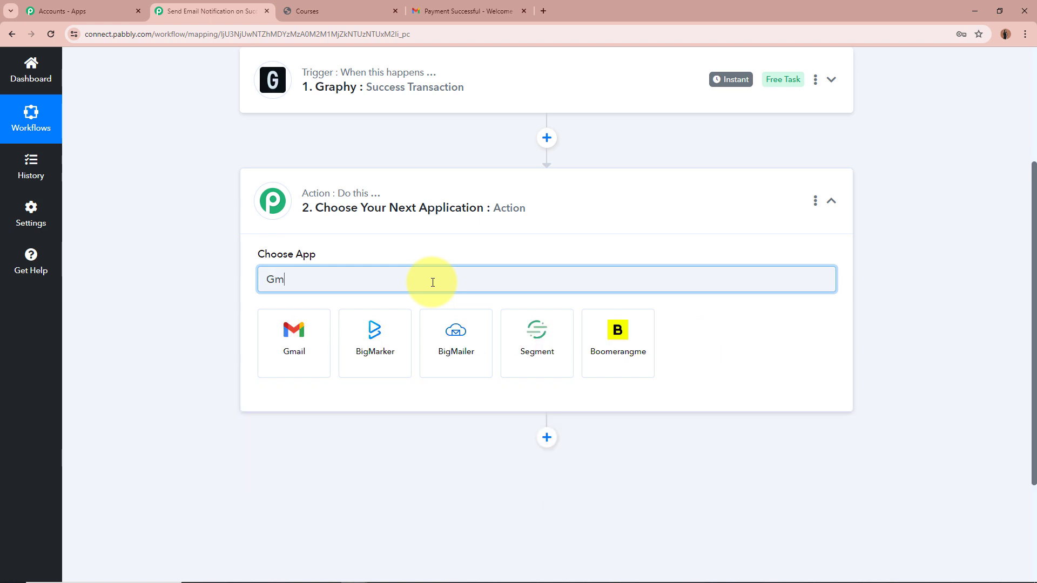
pyautogui.write('ail')
pyautogui.click(322, 359)
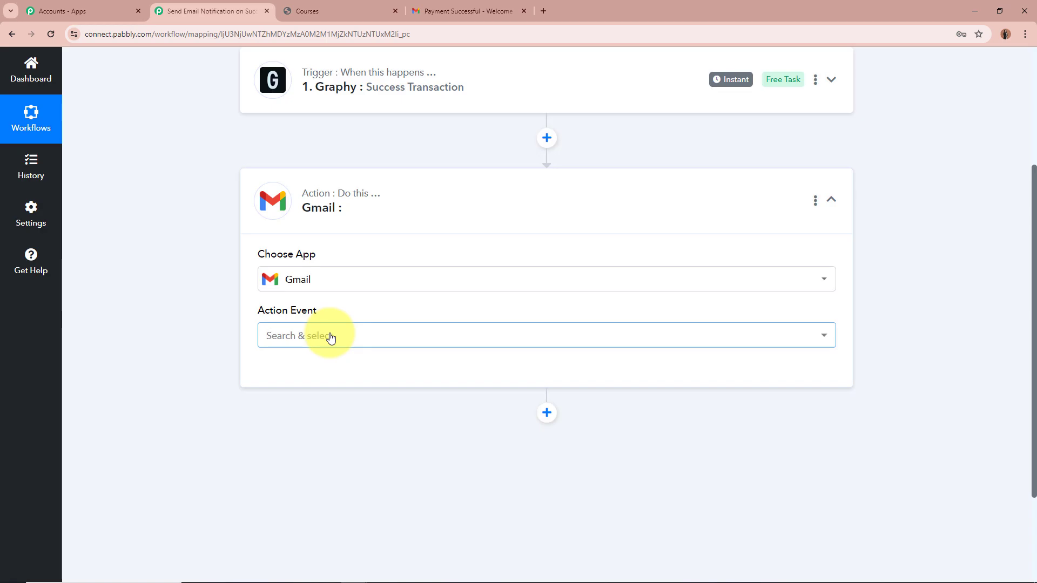
pyautogui.click(331, 338)
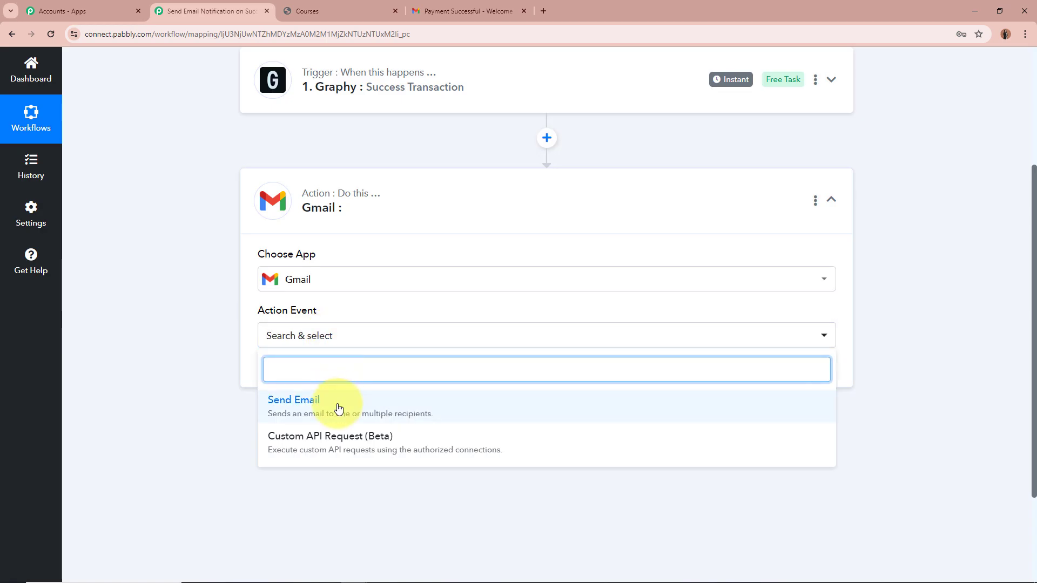
pyautogui.click(338, 404)
# Add a new Gmail connection and authorize Pabbly Connect with the Google account
pyautogui.click(292, 376)
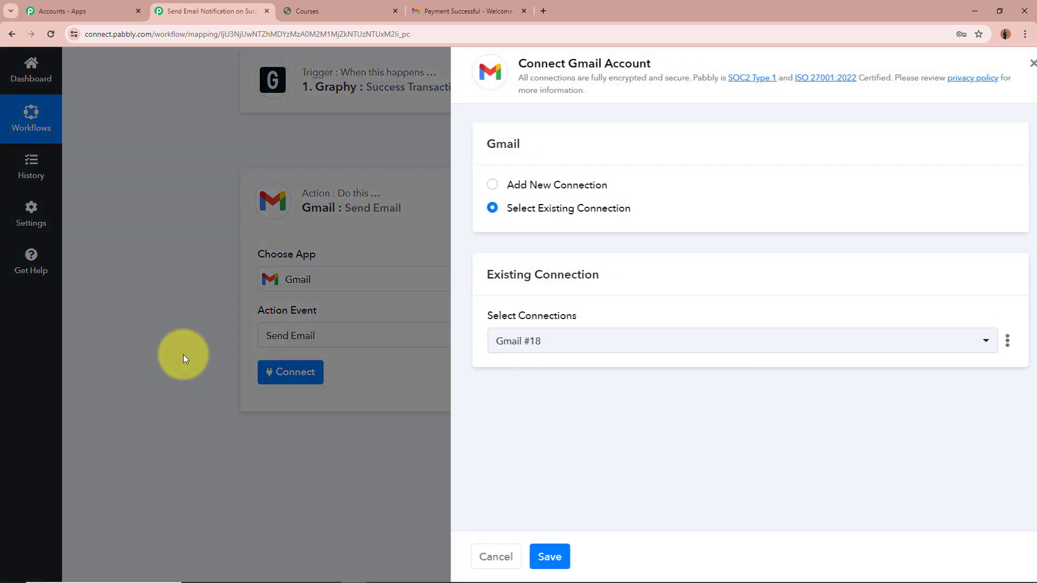
pyautogui.click(475, 186)
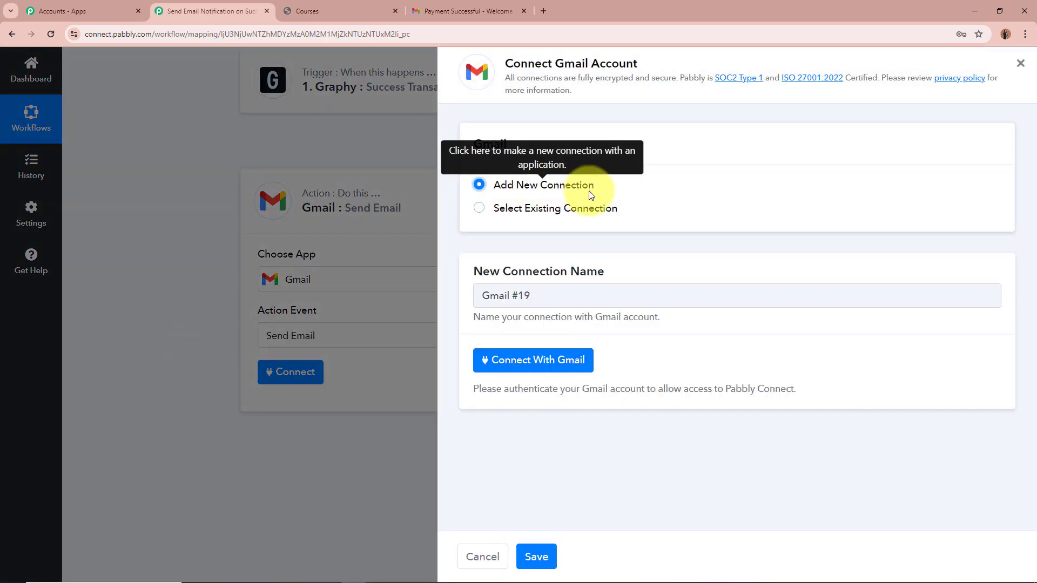
pyautogui.click(567, 362)
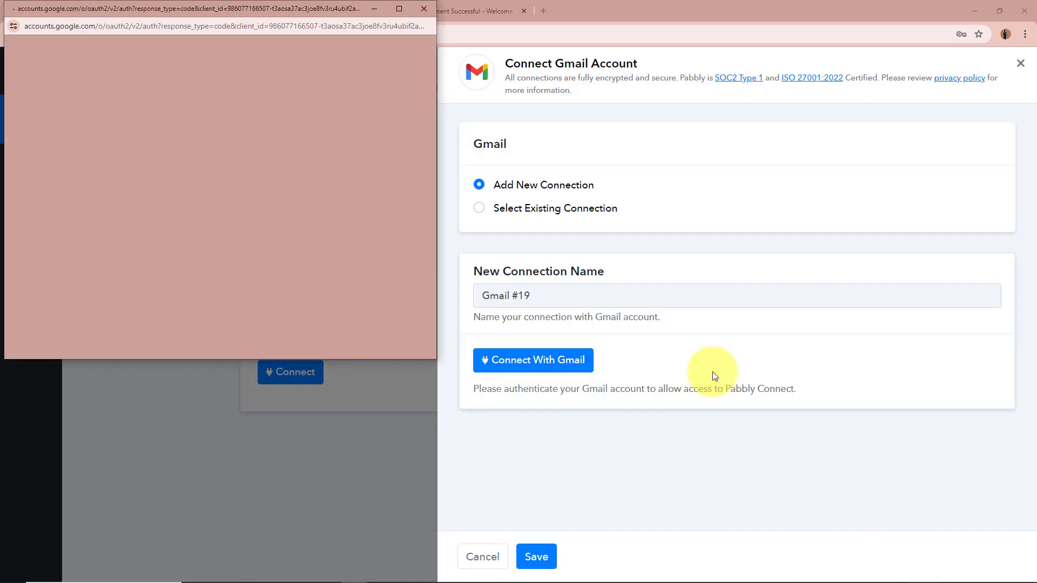
pyautogui.click(329, 130)
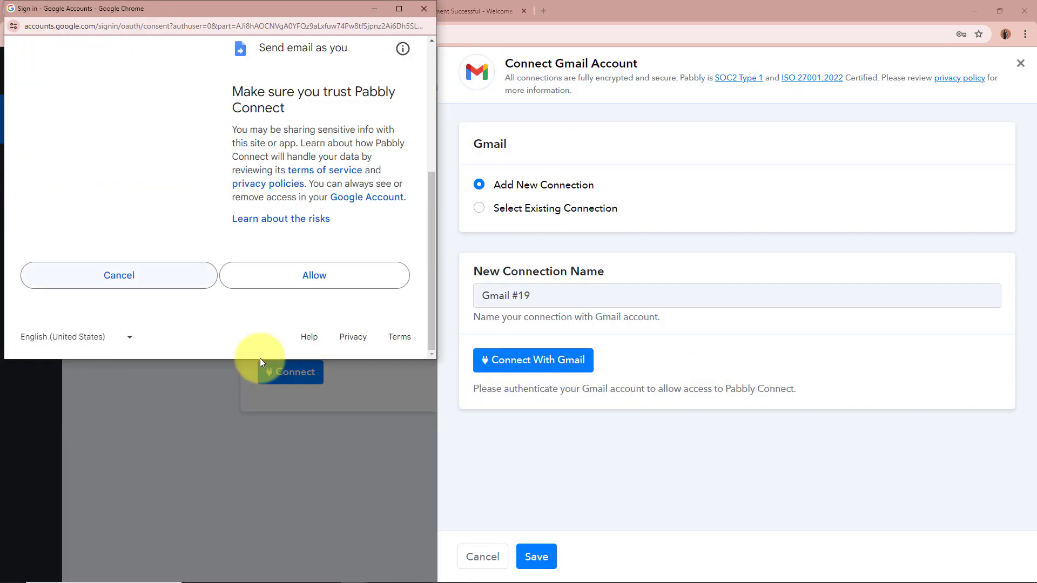
pyautogui.click(335, 286)
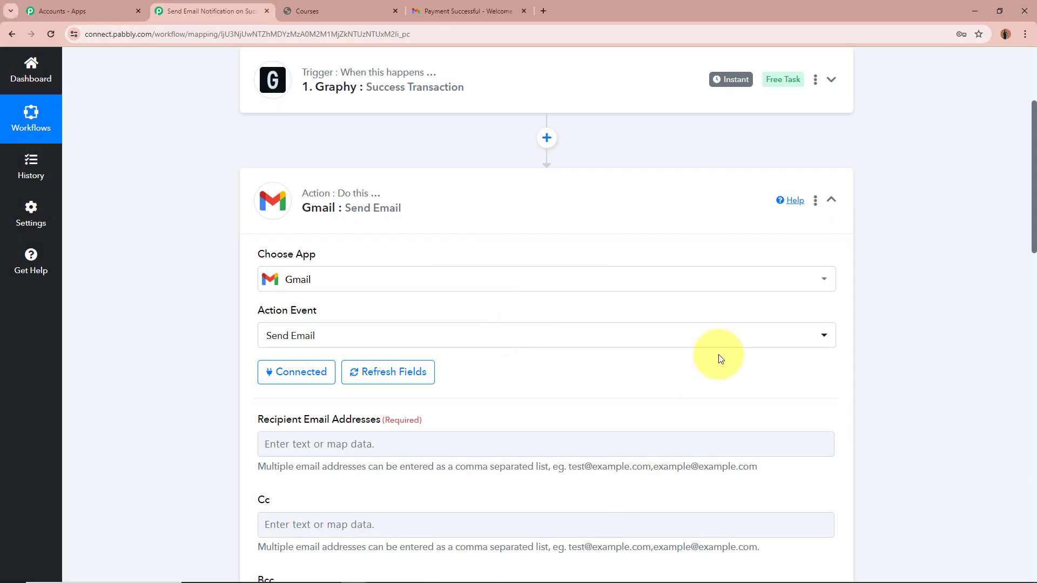
# Map the Graphy Success Transaction's Email field into Recipient Email Addresses
pyautogui.scroll(-4, 149, 363)
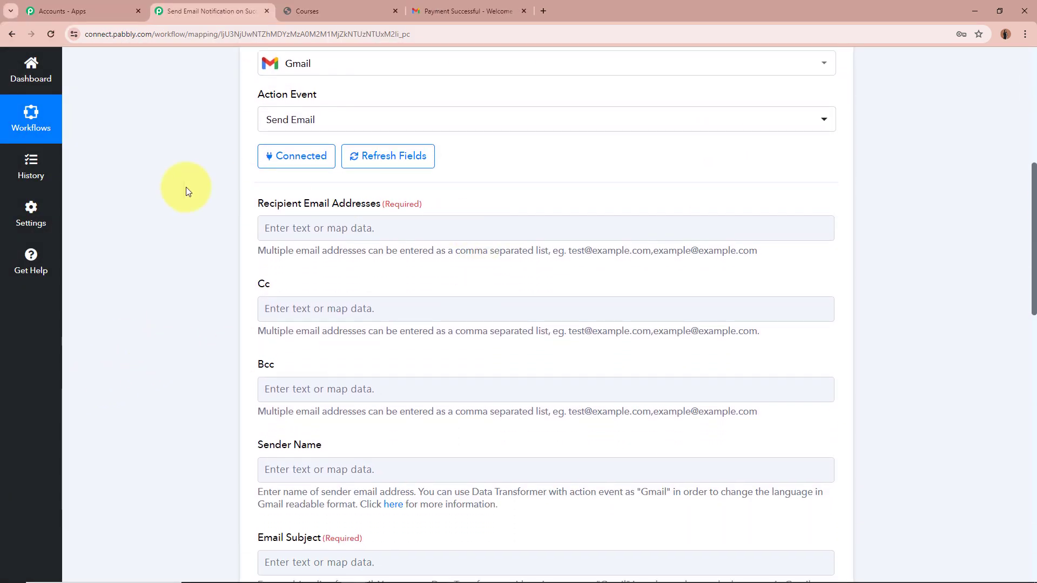
pyautogui.click(352, 227)
pyautogui.click(352, 227)
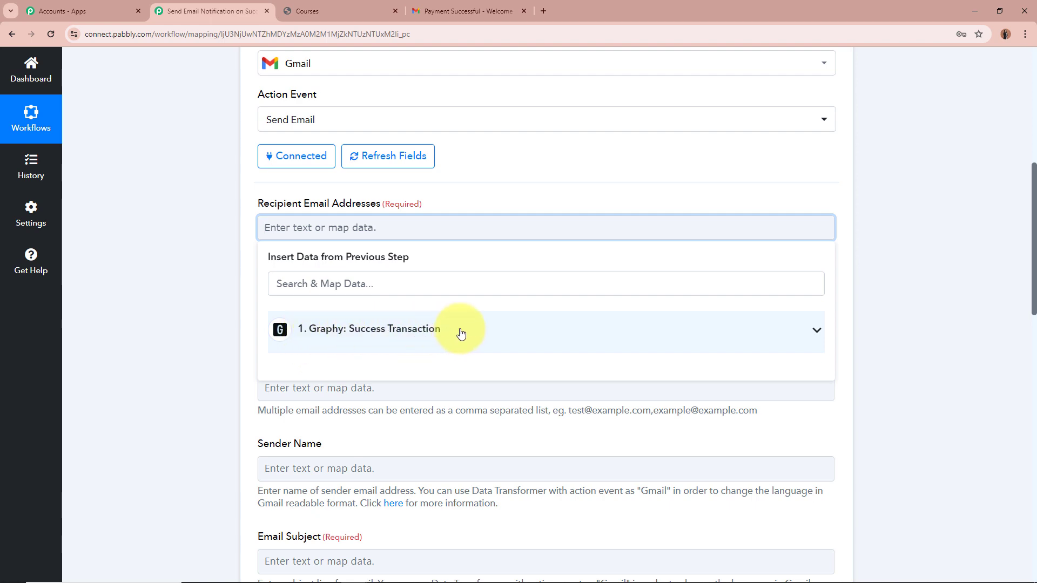
pyautogui.scroll(7, 705, 329)
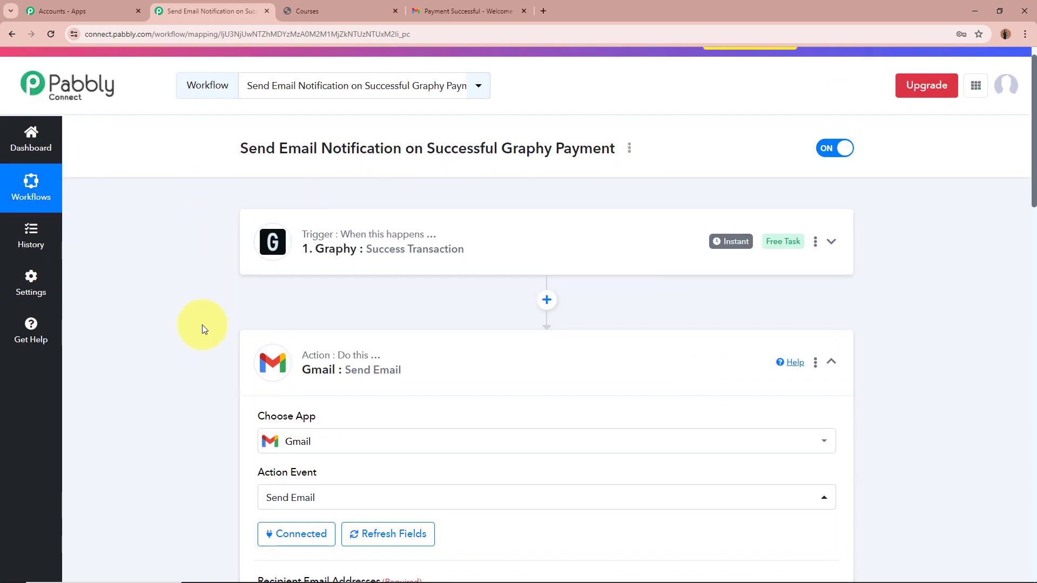
pyautogui.scroll(-6, 199, 325)
pyautogui.scroll(-2, 194, 325)
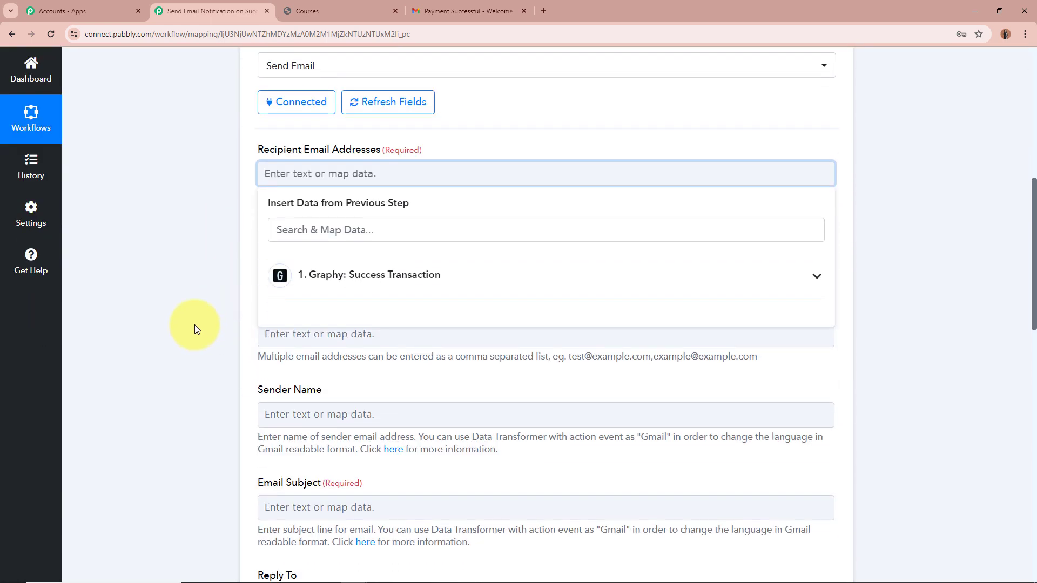
pyautogui.click(815, 277)
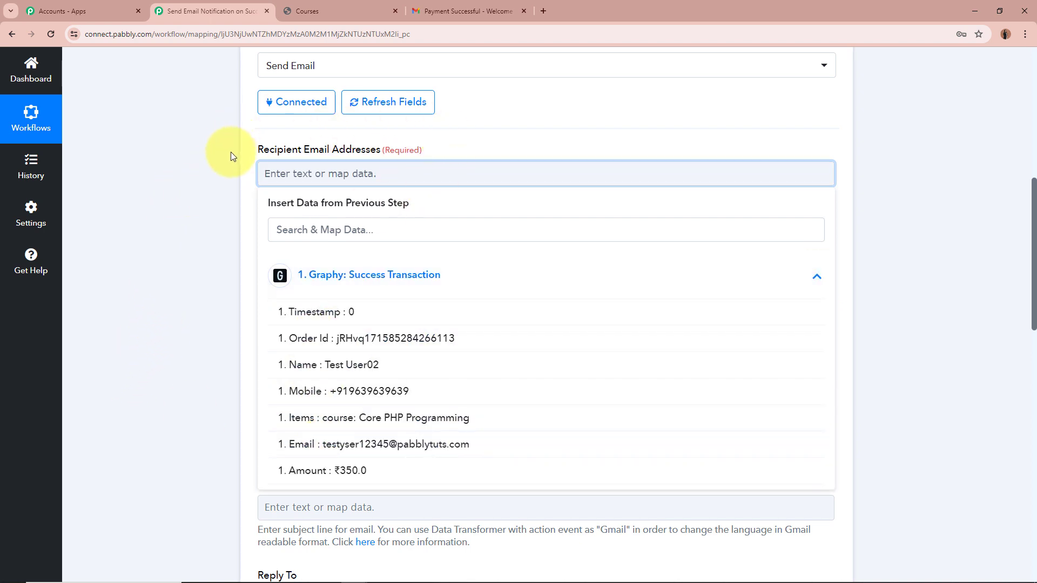
pyautogui.click(358, 444)
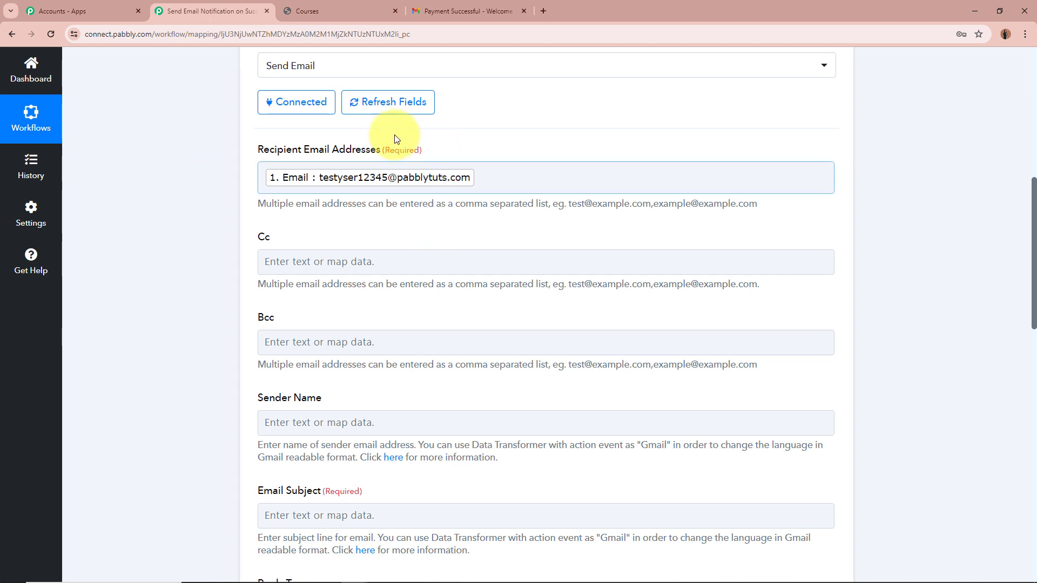
# Enter 'Test User' as the Sender Name
pyautogui.scroll(-2, 159, 271)
pyautogui.scroll(-2, 158, 271)
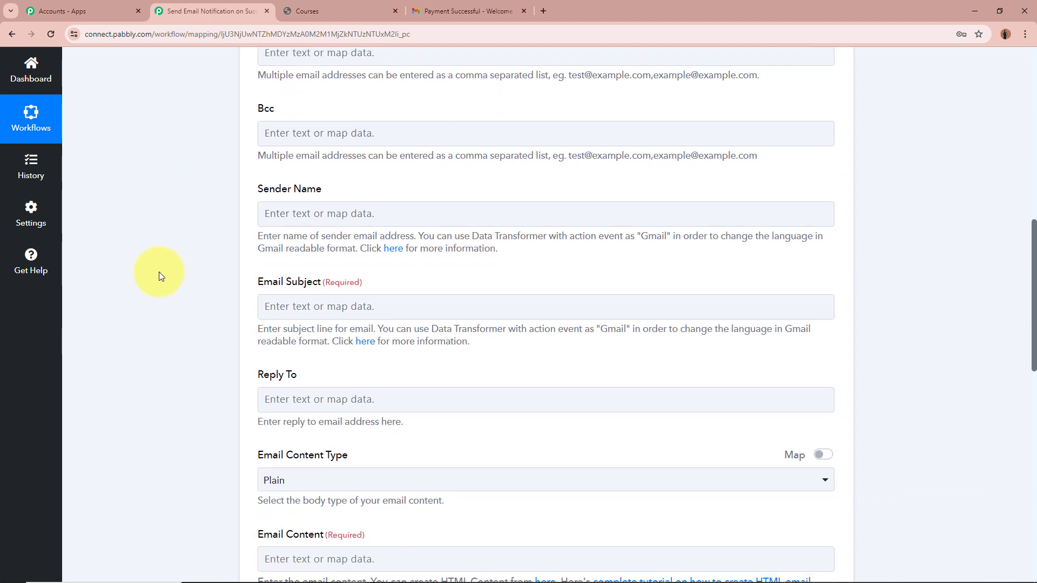
pyautogui.click(325, 207)
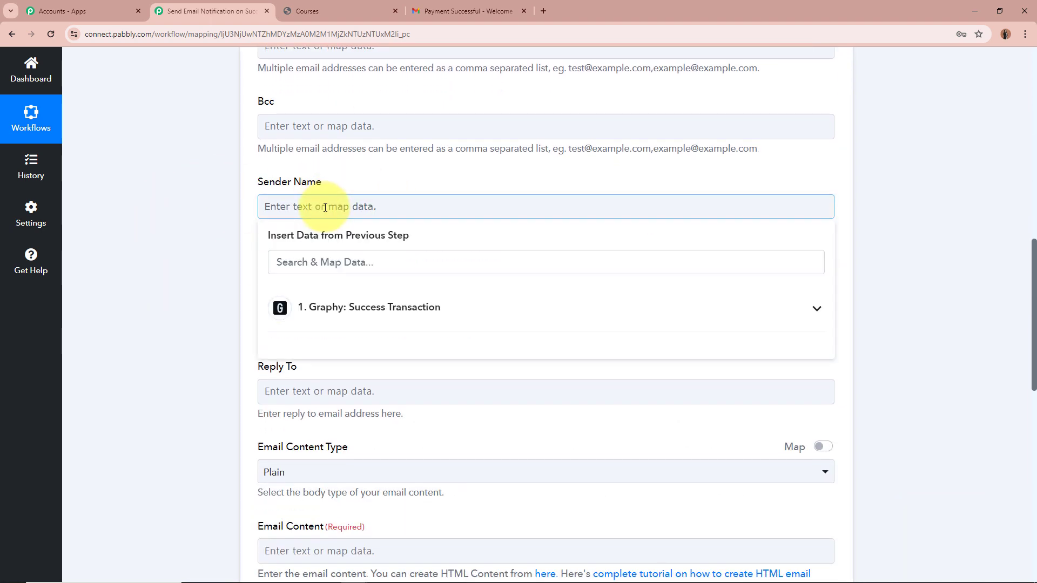
pyautogui.write('Te')
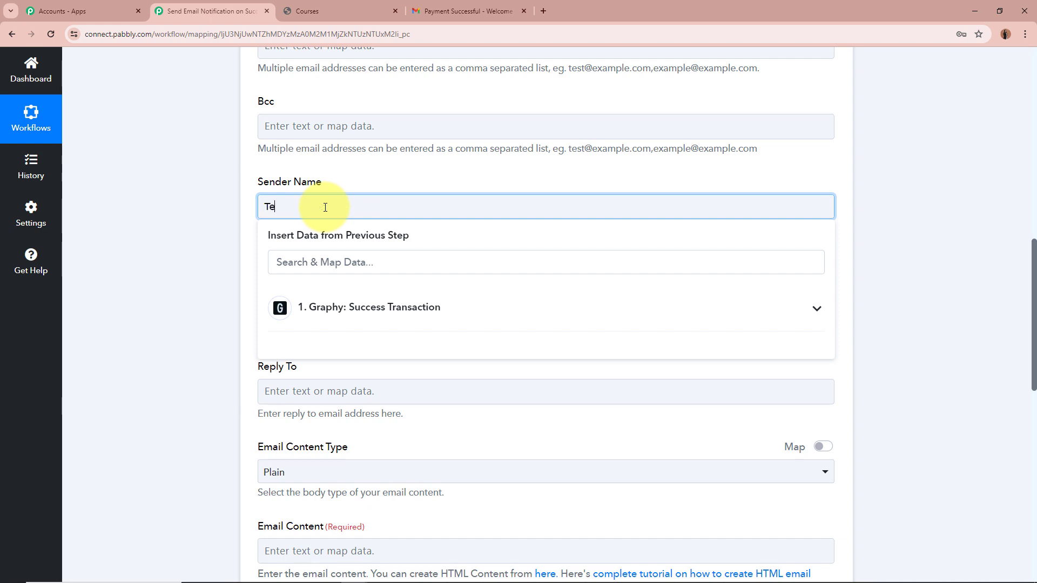
pyautogui.write('st User')
pyautogui.click(216, 199)
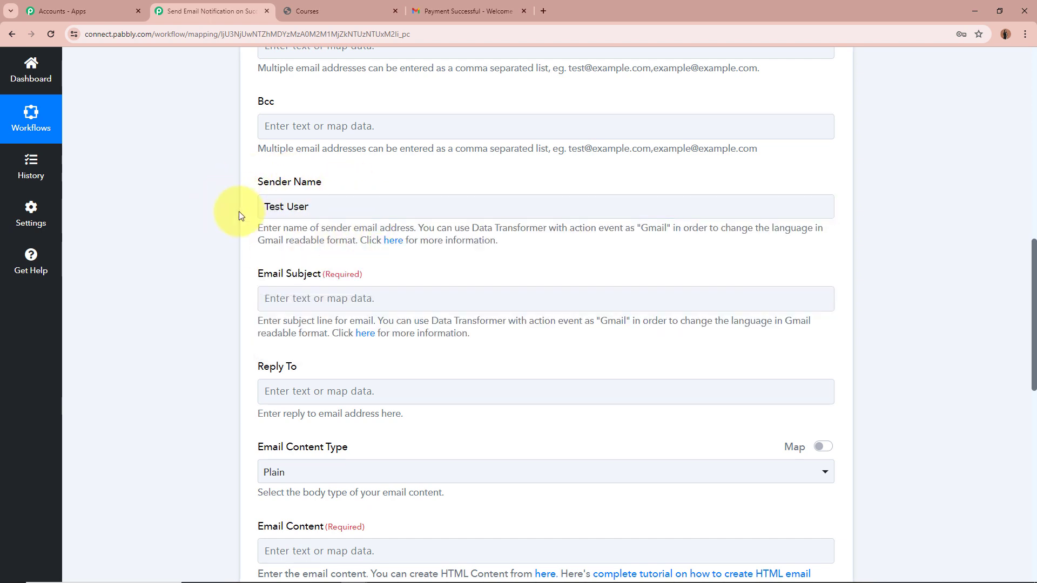
pyautogui.scroll(-3, 168, 273)
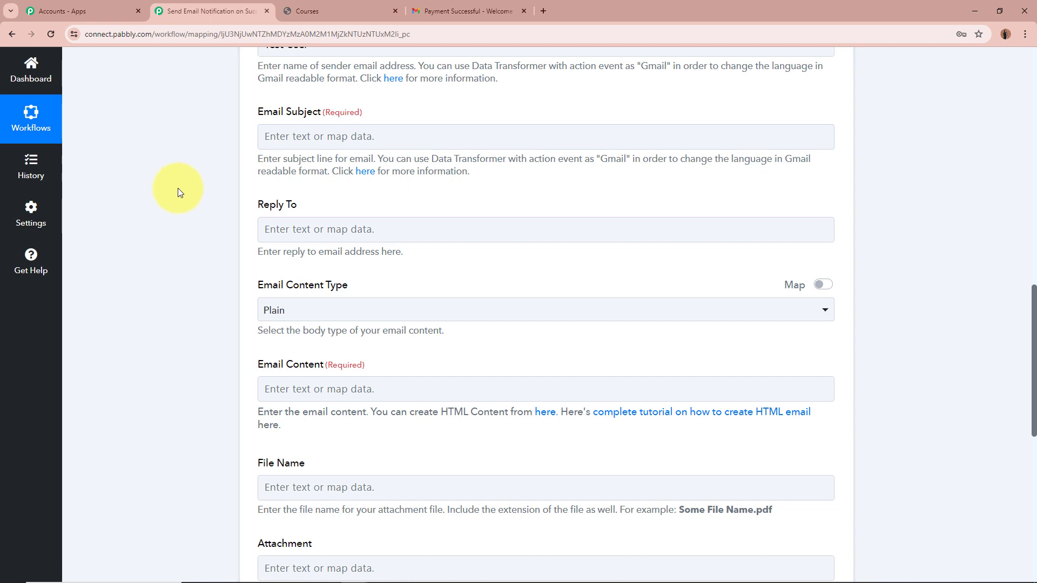
# Paste 'Payment Successful - Welcome to Your Course!' into the Email Subject
pyautogui.click(350, 138)
pyautogui.write('Payment Successful - Welcome to Your Course!')
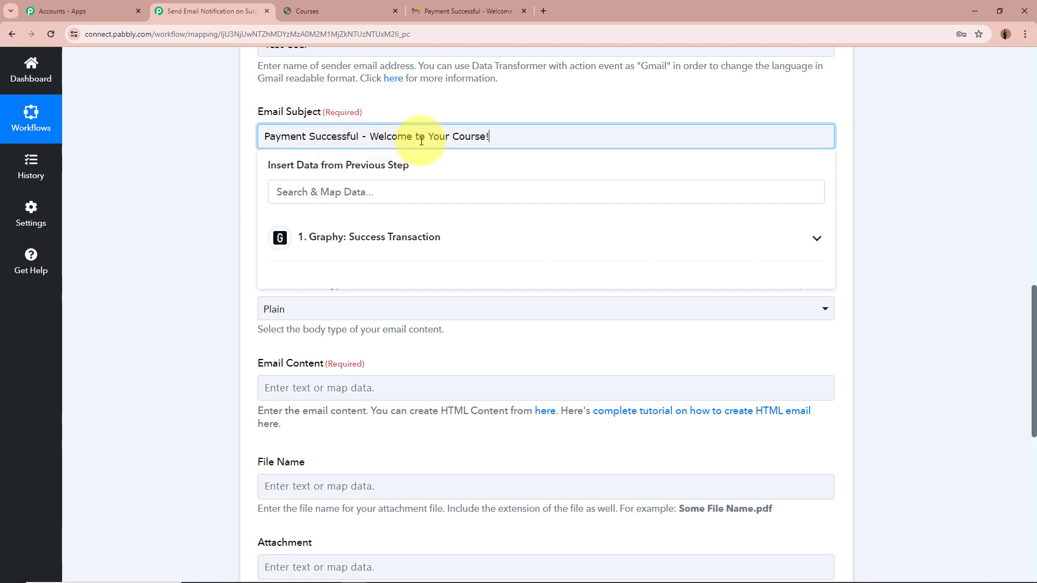
pyautogui.click(195, 176)
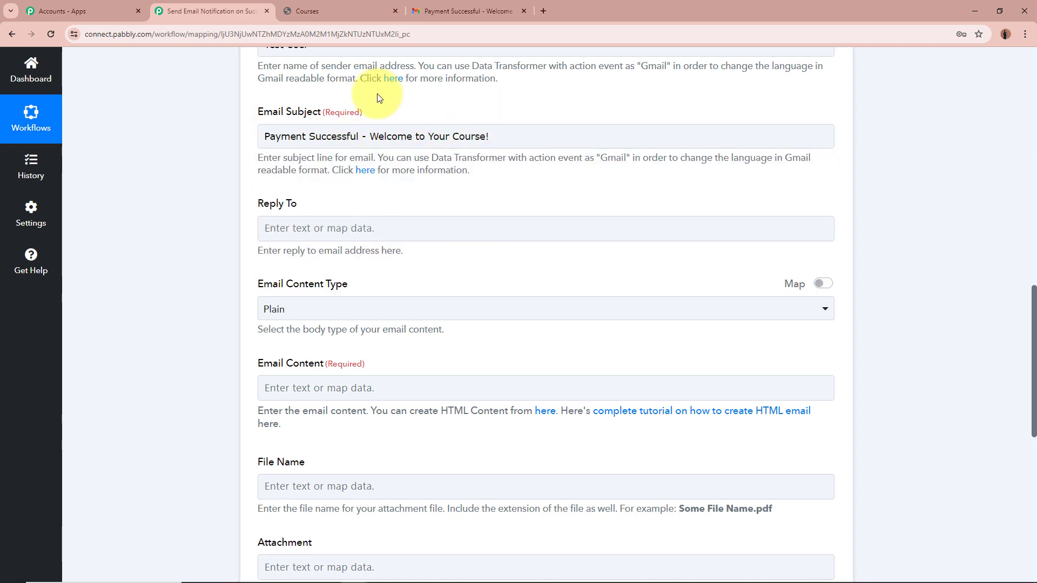
# Keep the Email Content Type set to Plain
pyautogui.scroll(-3, 176, 199)
pyautogui.scroll(2, 273, 144)
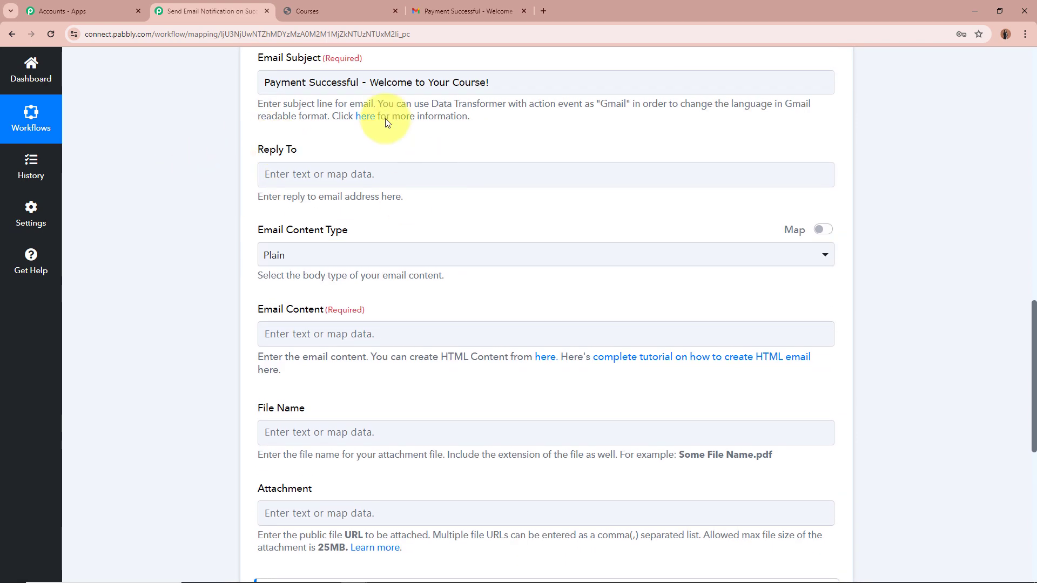
pyautogui.scroll(-3, 177, 158)
pyautogui.click(307, 93)
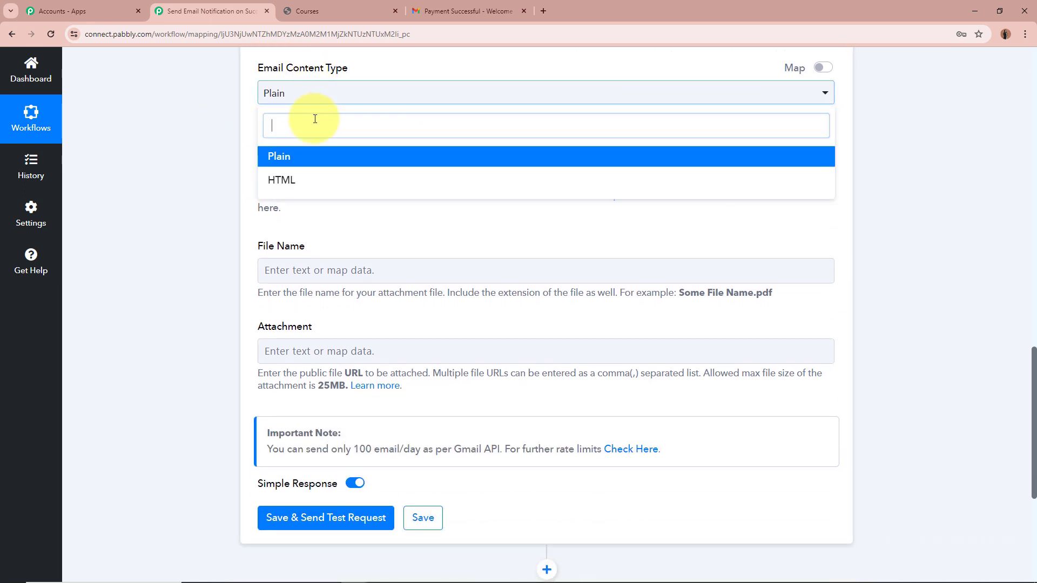
pyautogui.click(323, 158)
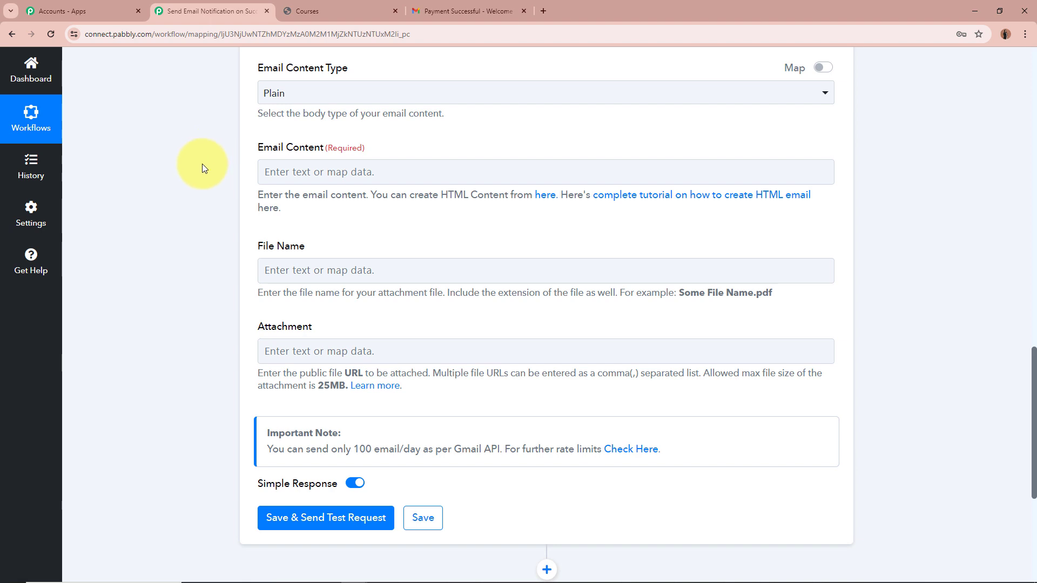
# Paste the prepared payment-confirmation template into Email Content
pyautogui.click(313, 171)
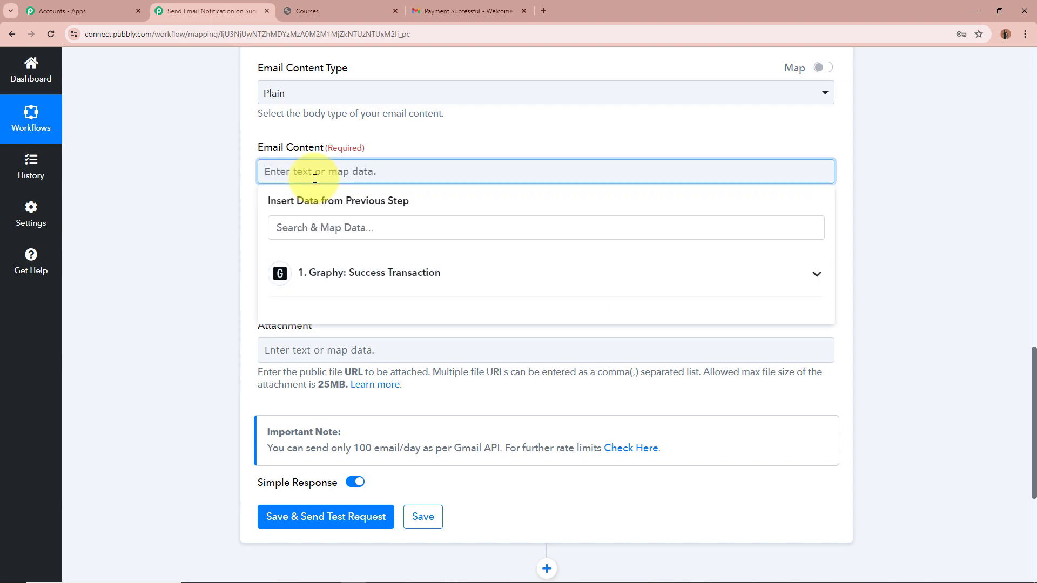
pyautogui.hotkey('ctrl', 'v')
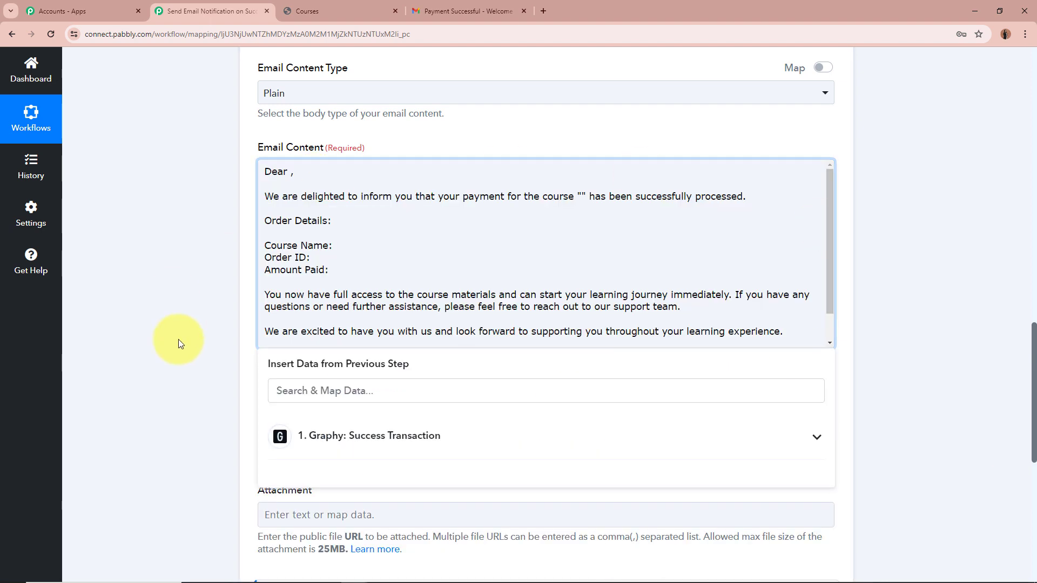
pyautogui.scroll(-1, 398, 261)
pyautogui.scroll(1, 339, 283)
# Insert the Graphy buyer's Name after 'Dear' in the greeting
pyautogui.click(337, 245)
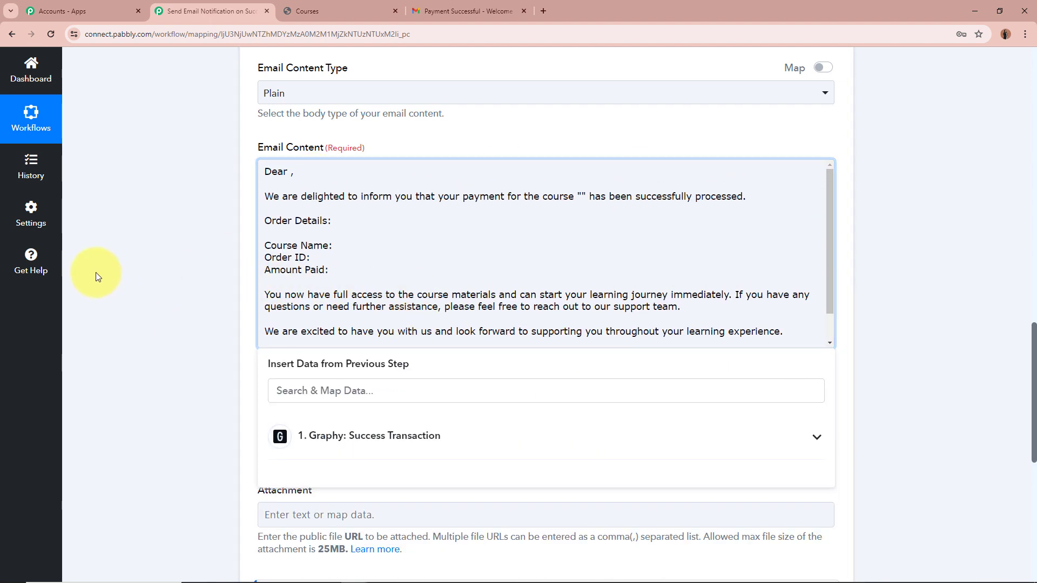
pyautogui.click(291, 172)
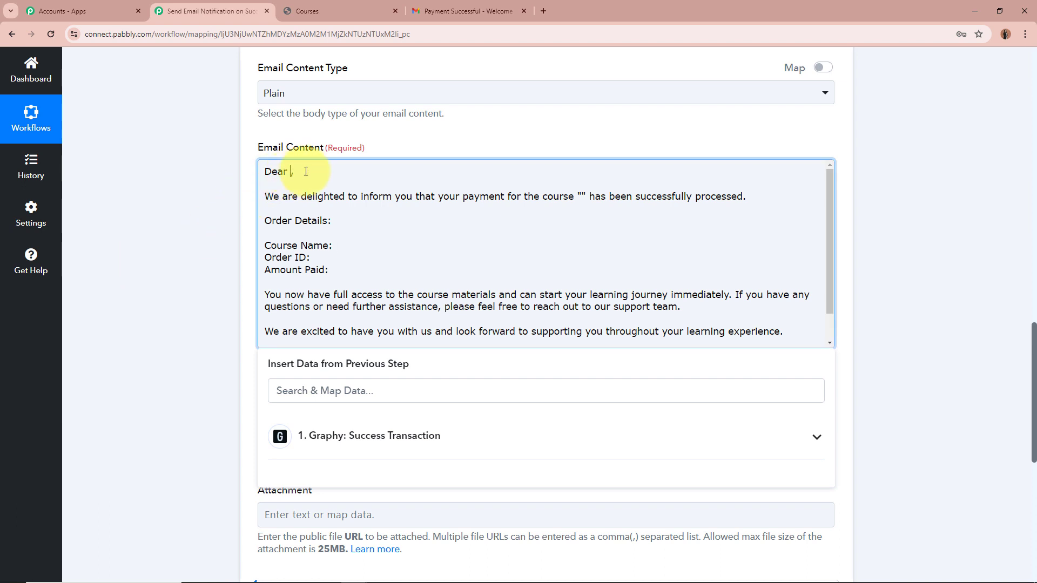
pyautogui.click(280, 434)
pyautogui.scroll(-2, 139, 381)
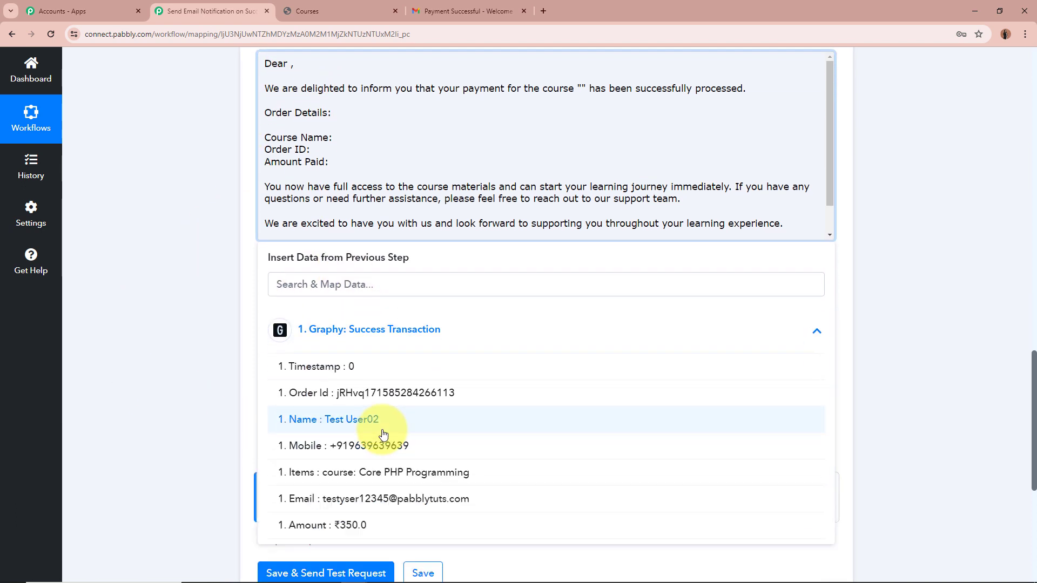
pyautogui.click(384, 432)
pyautogui.scroll(2, 172, 313)
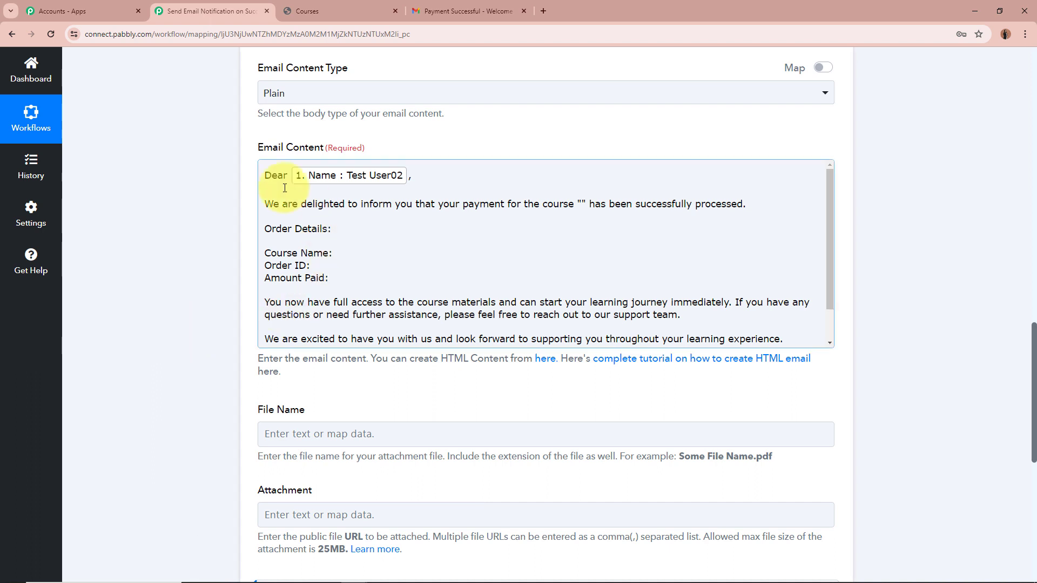
pyautogui.click(250, 211)
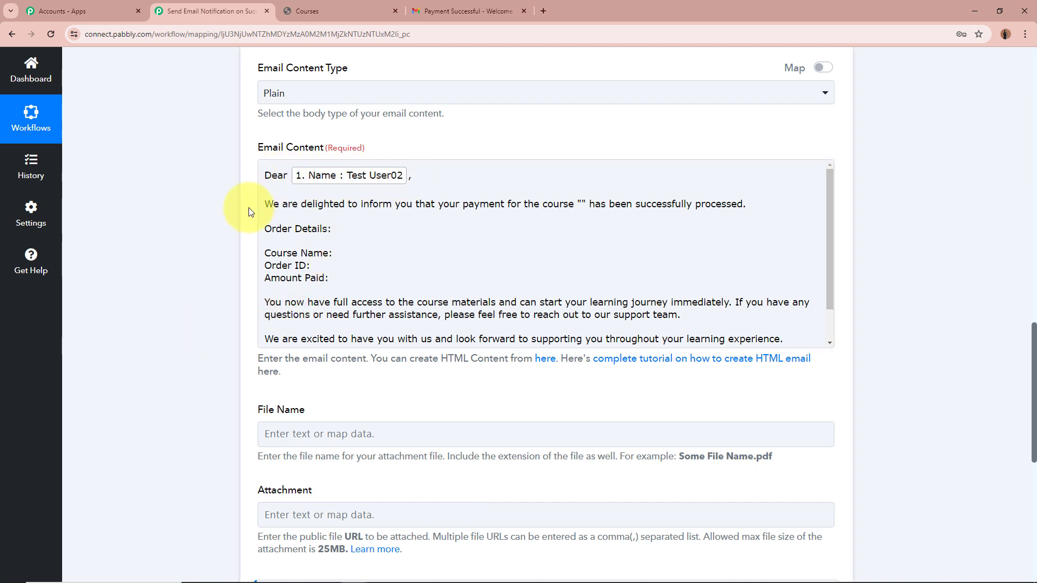
pyautogui.click(263, 208)
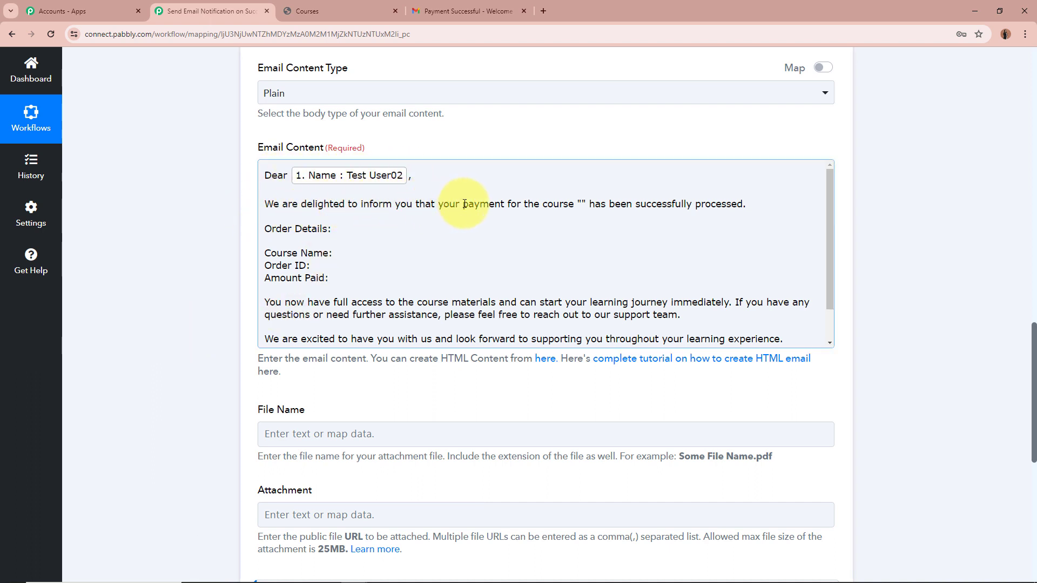
# Insert the Graphy Items course value inside the quotes and after 'Course Name:'
pyautogui.click(582, 205)
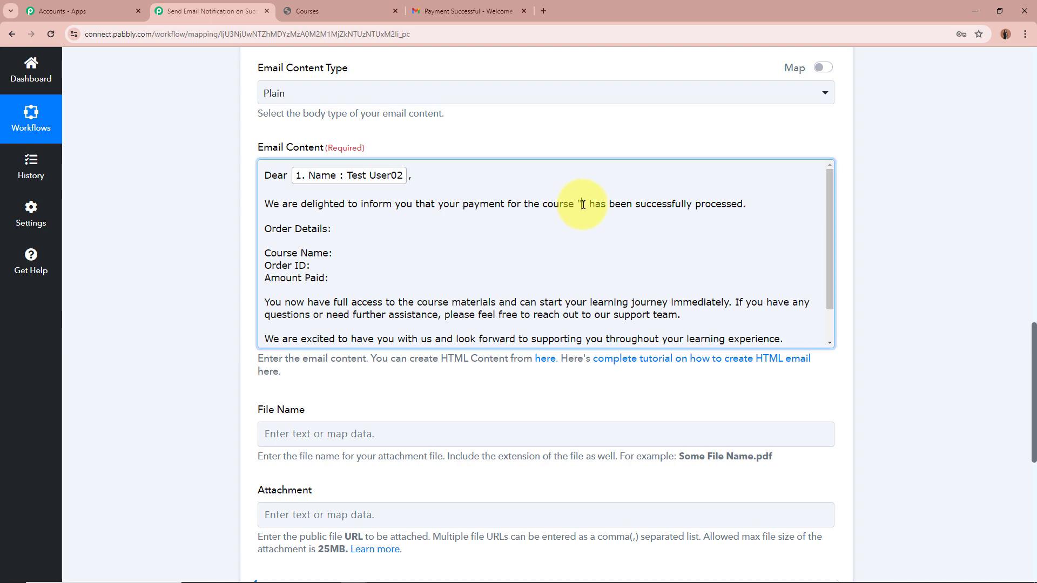
pyautogui.scroll(-2, 241, 445)
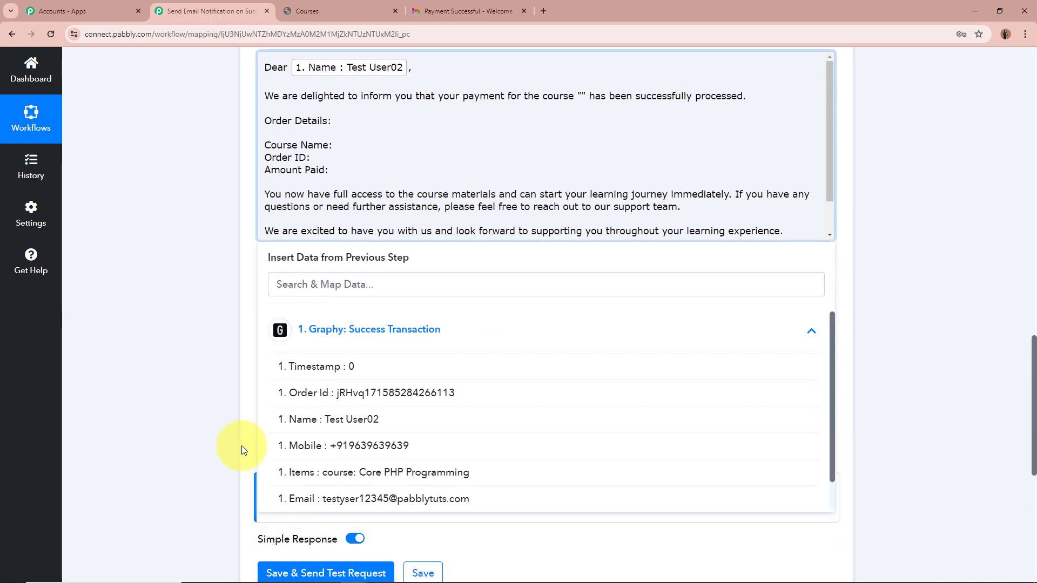
pyautogui.click(408, 473)
pyautogui.click(252, 284)
pyautogui.scroll(2, 692, 205)
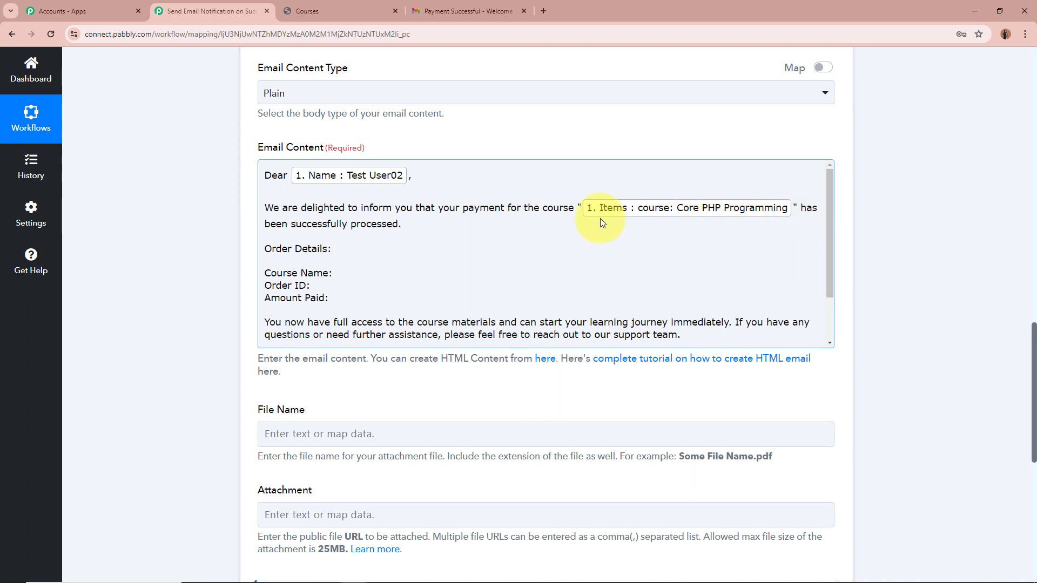
pyautogui.scroll(-1, 313, 211)
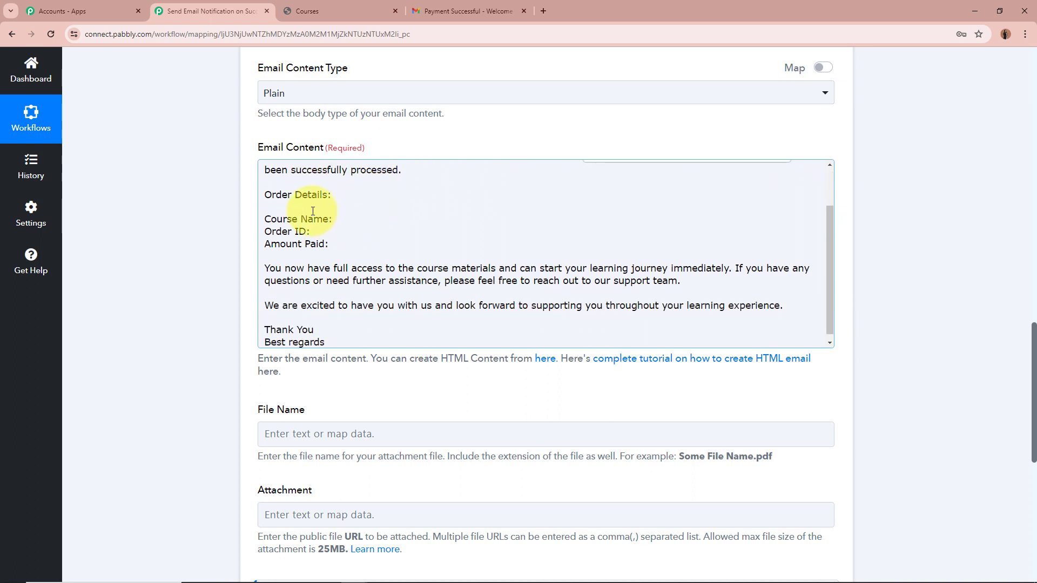
pyautogui.click(359, 221)
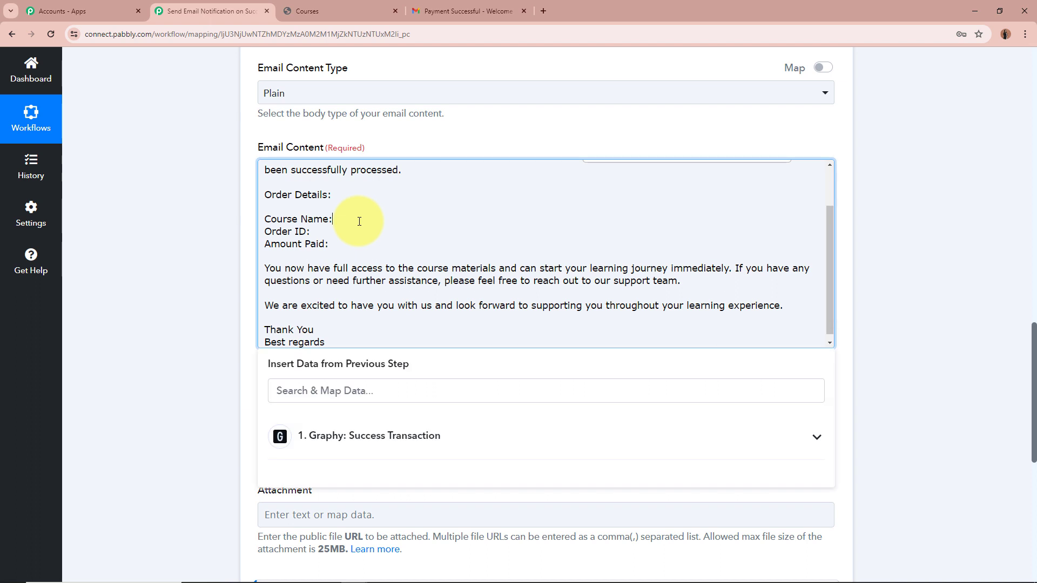
pyautogui.click(443, 436)
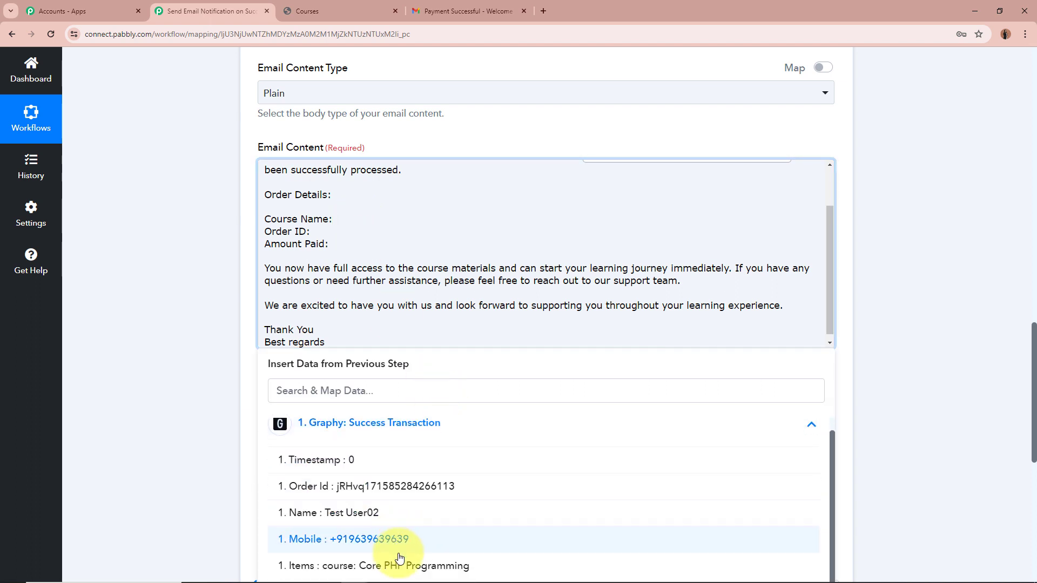
pyautogui.click(392, 562)
# Map Graphy's Order Id after 'Order ID:' and Amount after 'Amount Paid:'
pyautogui.click(347, 239)
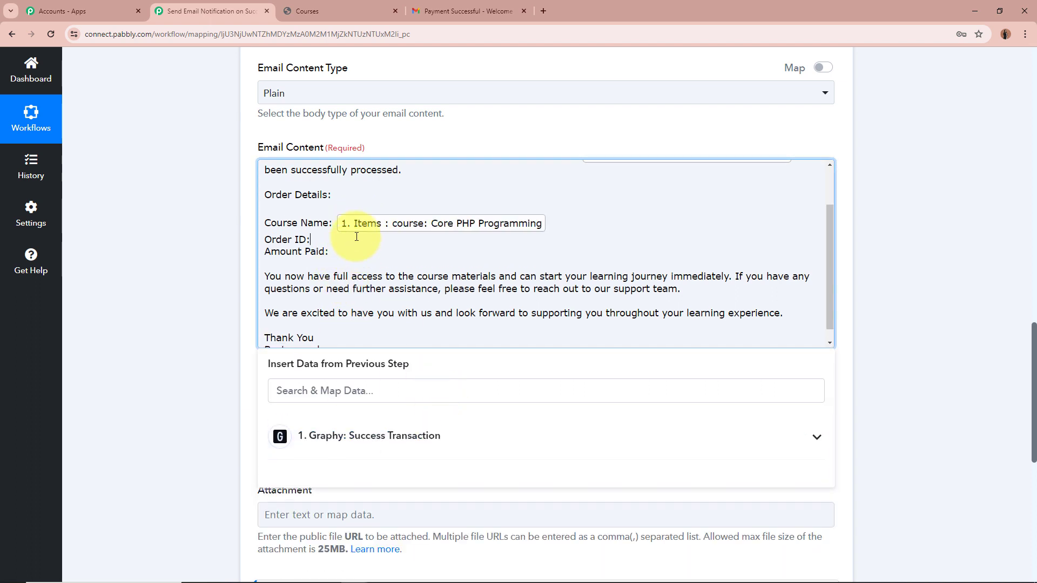
pyautogui.click(397, 438)
pyautogui.click(335, 499)
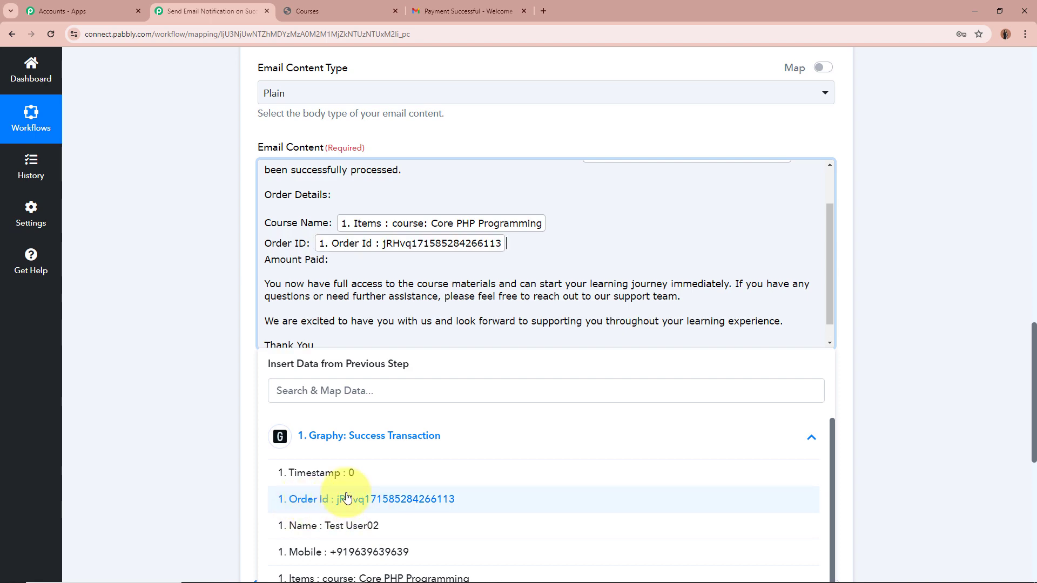
pyautogui.click(373, 261)
pyautogui.click(402, 448)
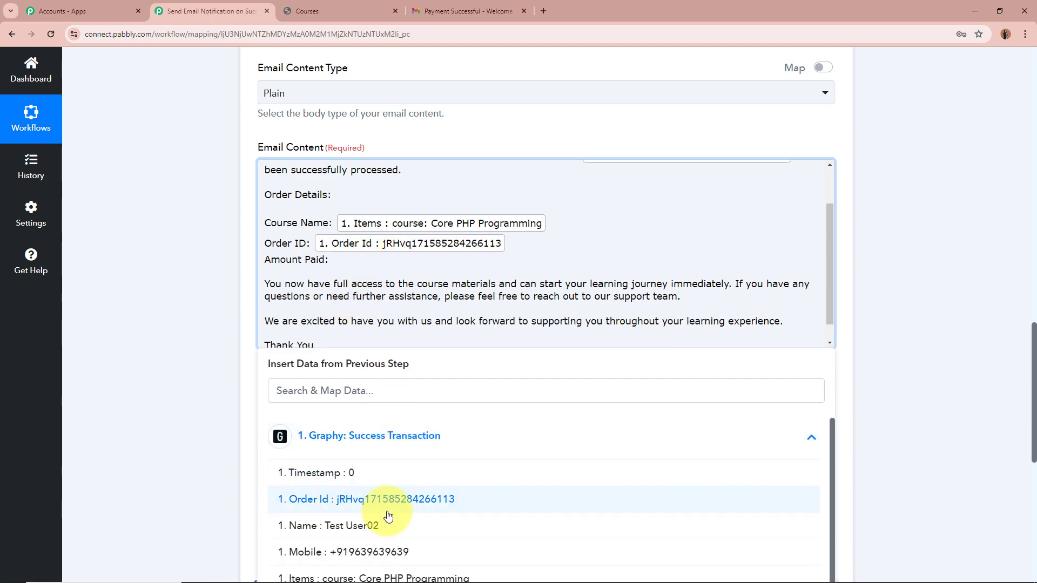
pyautogui.scroll(-2, 224, 479)
pyautogui.click(302, 461)
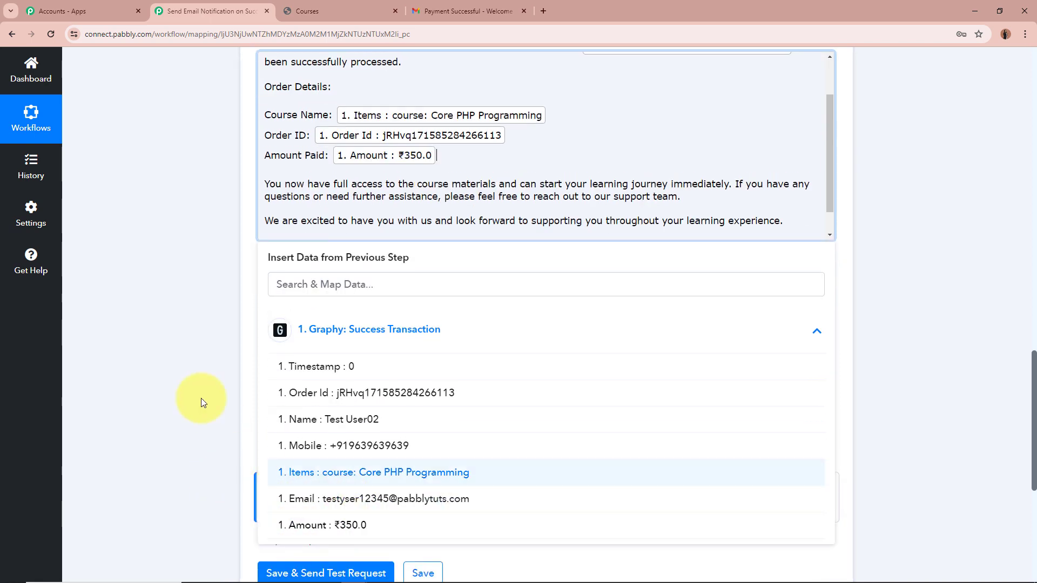
pyautogui.click(201, 323)
pyautogui.scroll(2, 201, 323)
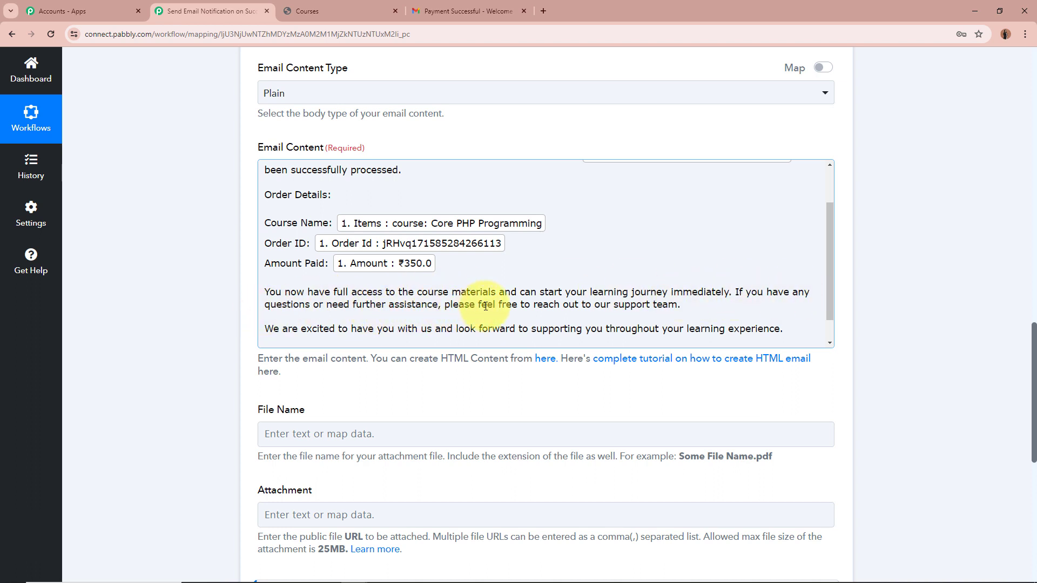
pyautogui.scroll(-1, 665, 303)
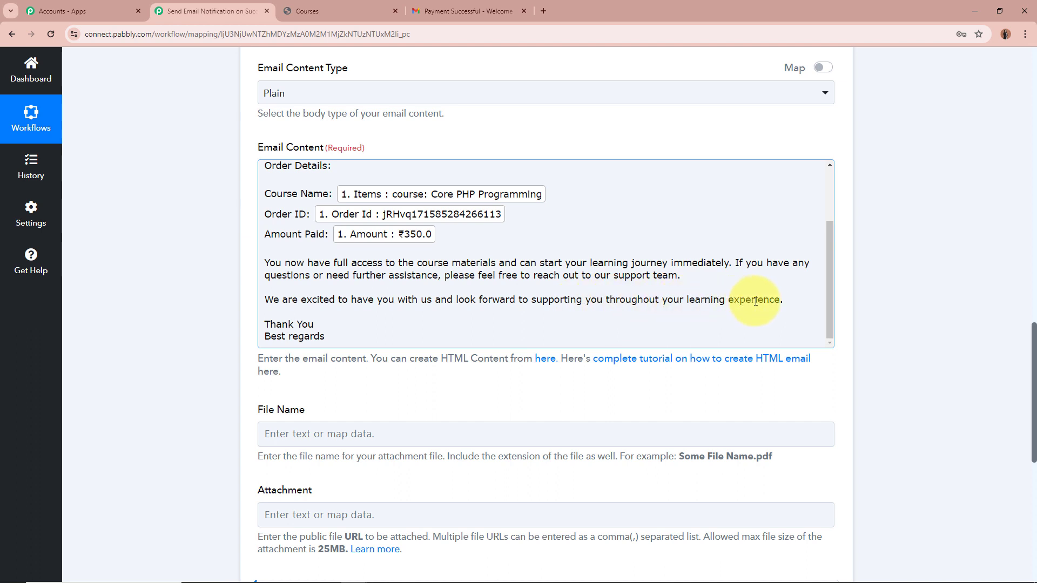
pyautogui.scroll(3, 396, 327)
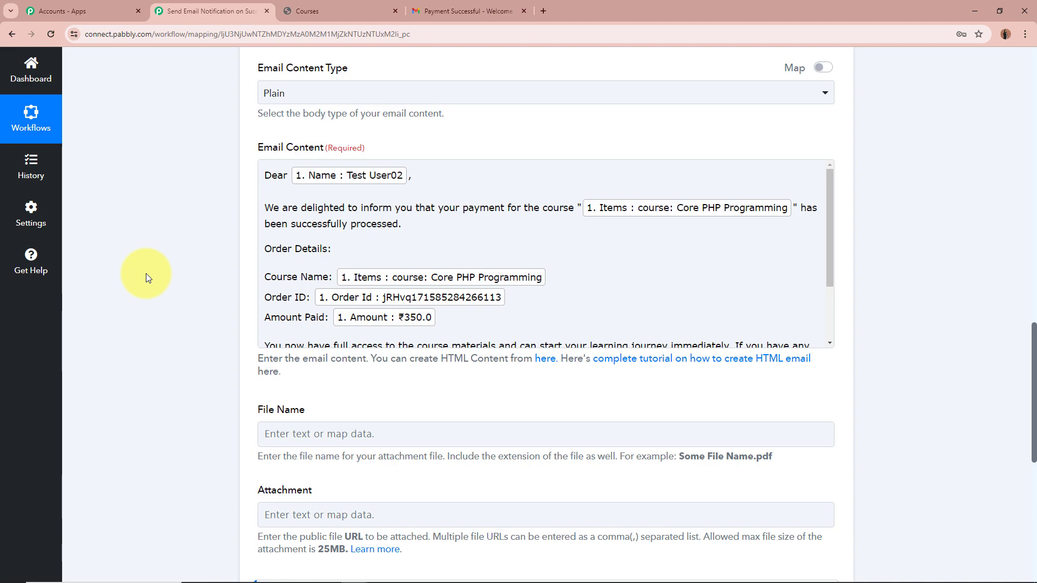
# Save the Gmail step and send a test request, checking the response status is sent
pyautogui.scroll(6, 146, 274)
pyautogui.scroll(-9, 145, 274)
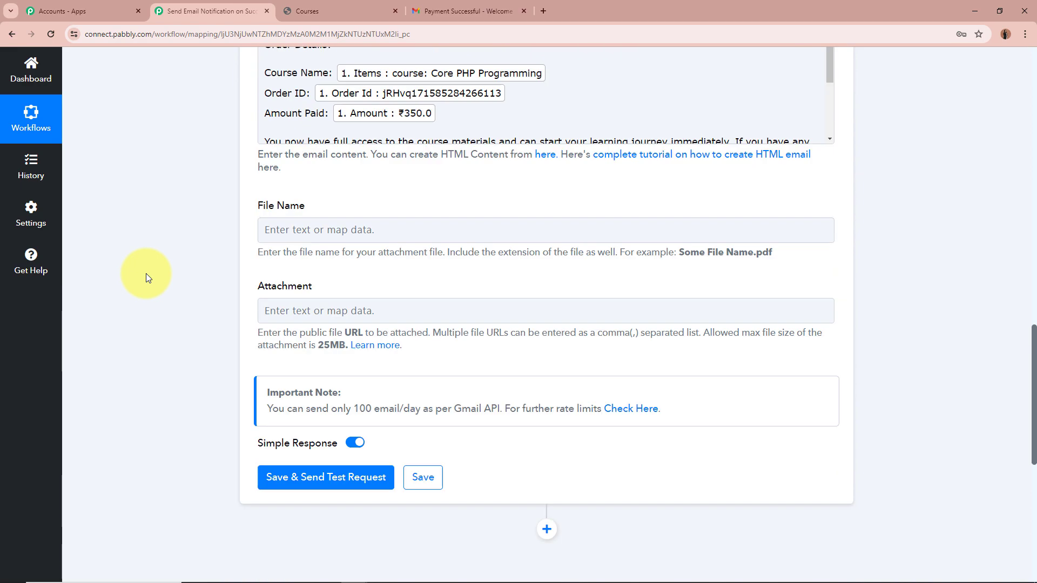
pyautogui.scroll(-1, 146, 273)
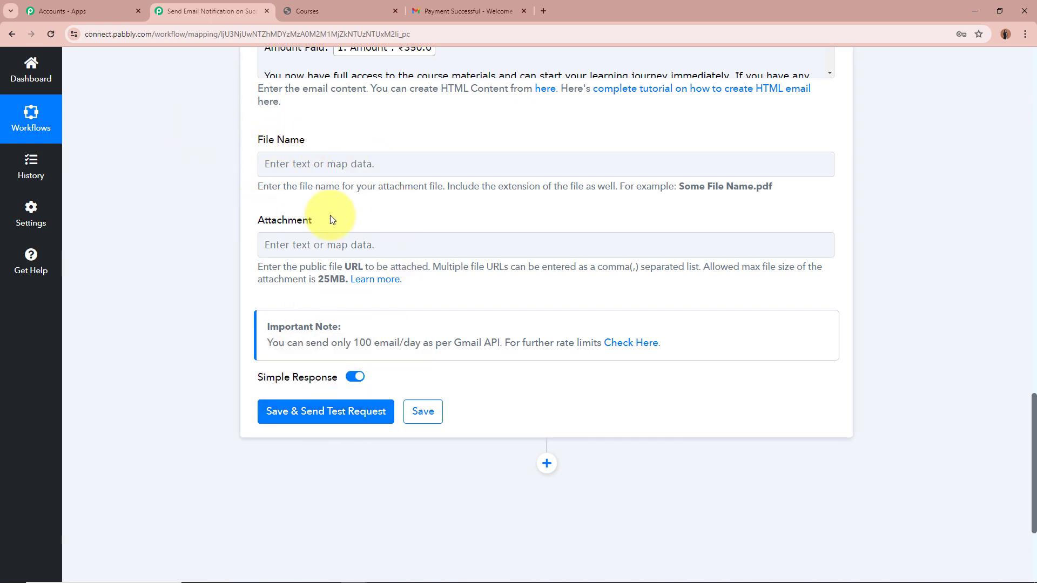
pyautogui.click(325, 412)
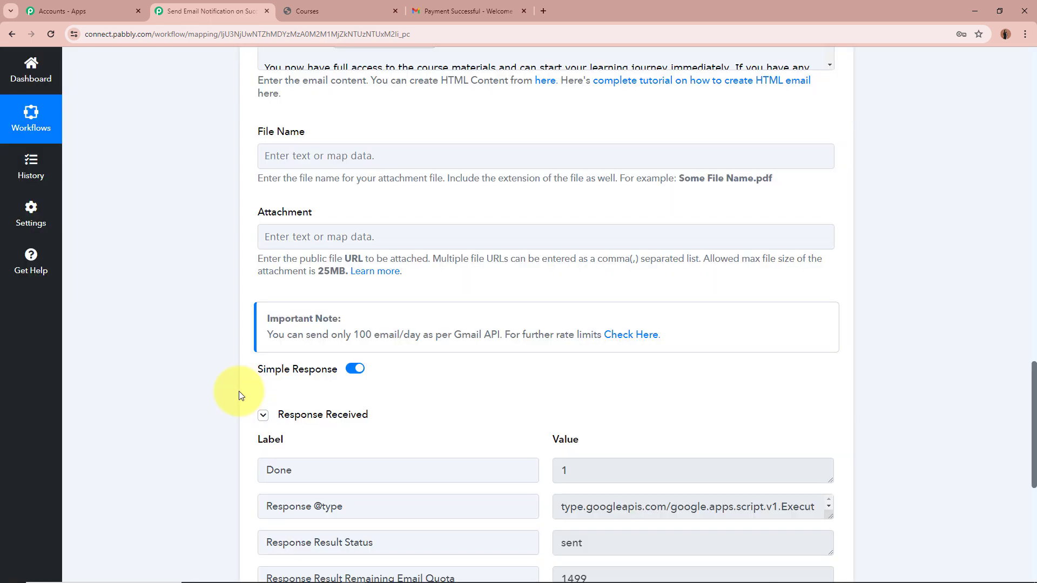
pyautogui.scroll(-3, 239, 391)
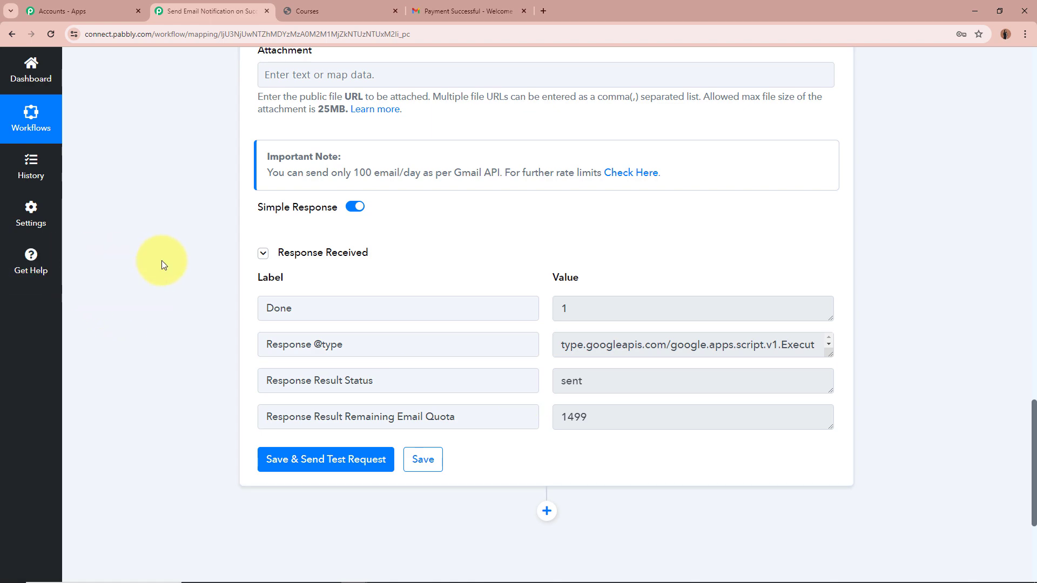
pyautogui.scroll(9, 161, 260)
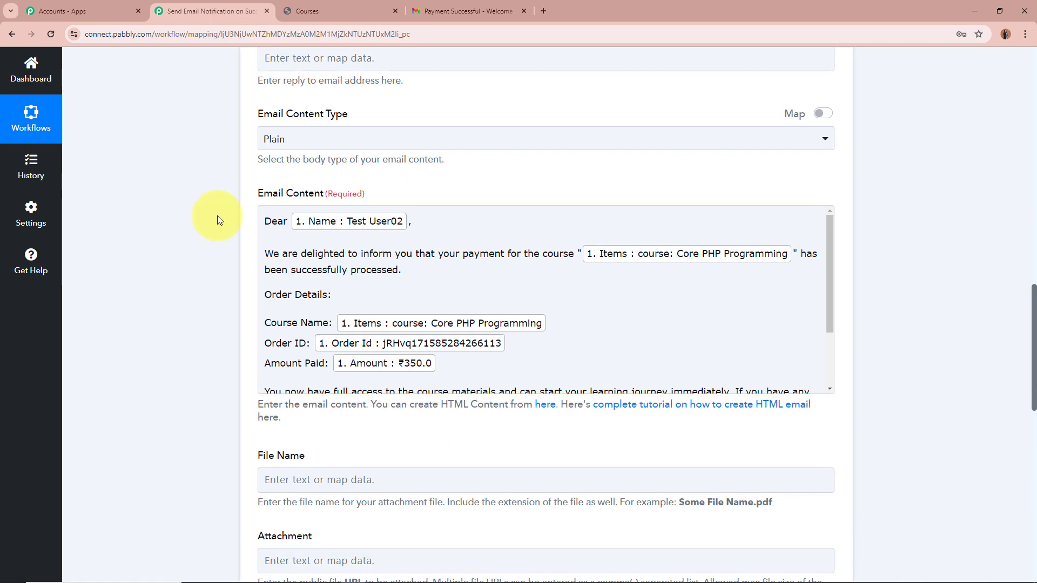
pyautogui.scroll(-9, 184, 325)
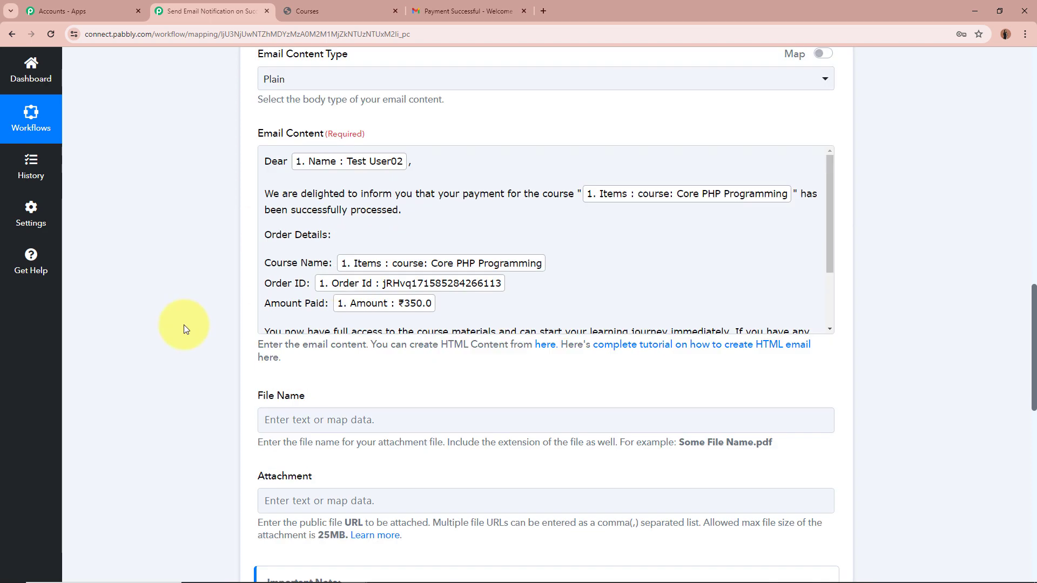
pyautogui.scroll(-1, 184, 328)
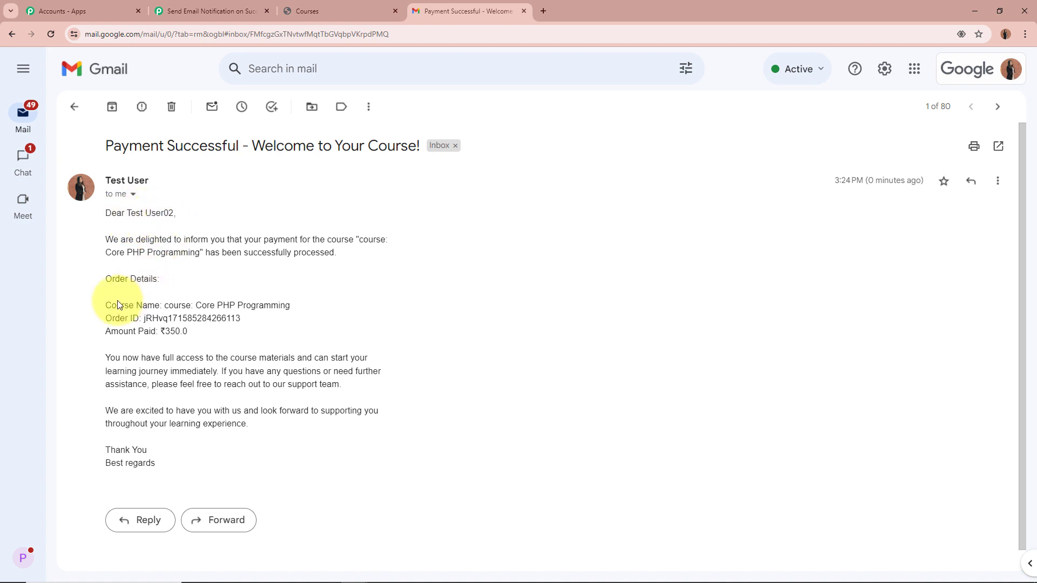
# Highlight the received email's Course Name, Order ID and ₹350.0 amount, then return to Pabbly Connect
pyautogui.moveTo(106, 305); pyautogui.dragTo(298, 307)
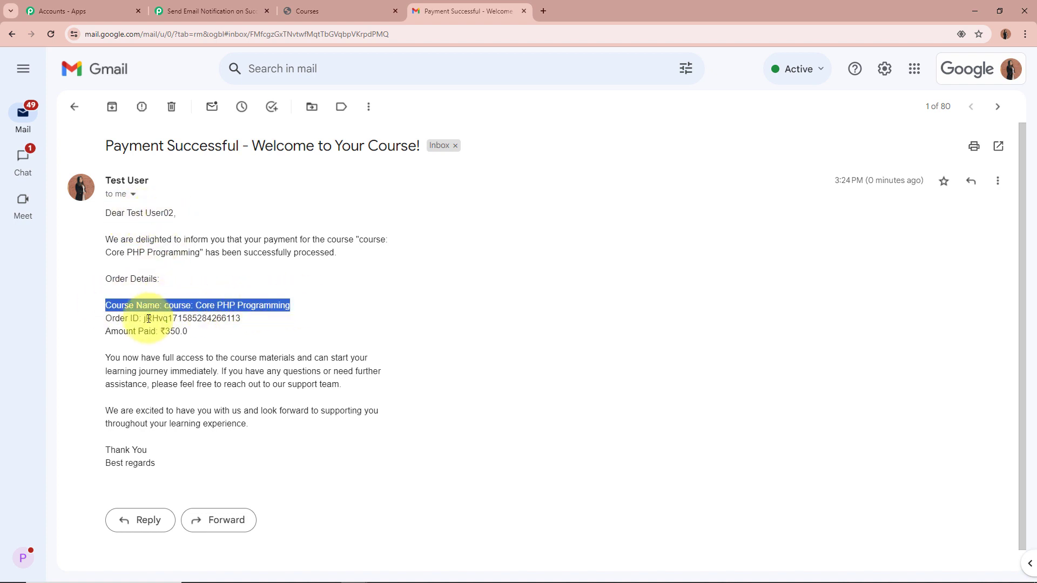
pyautogui.doubleClick(192, 319)
pyautogui.moveTo(157, 331); pyautogui.dragTo(301, 332)
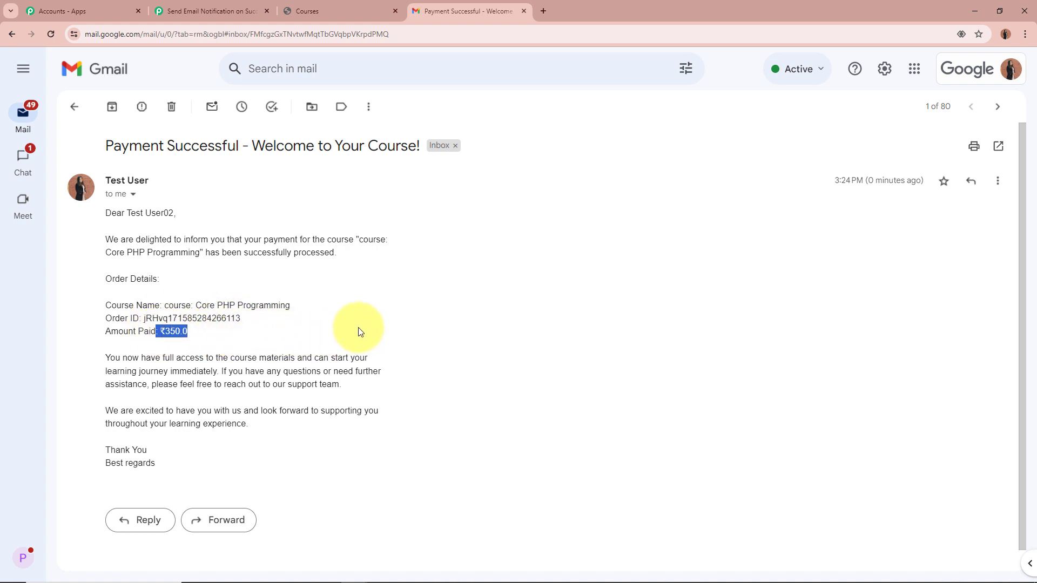
pyautogui.click(382, 340)
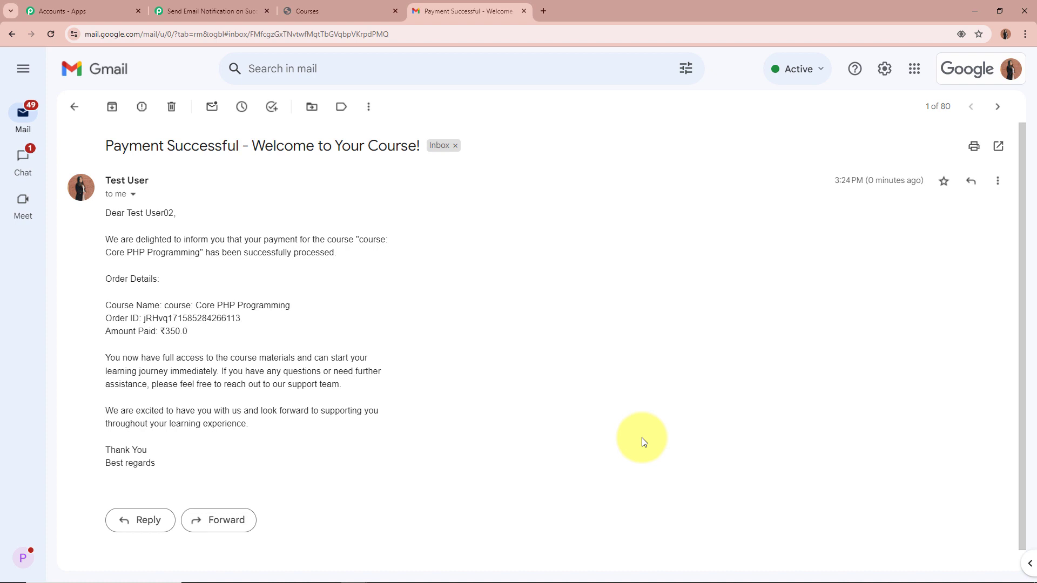
pyautogui.click(204, 12)
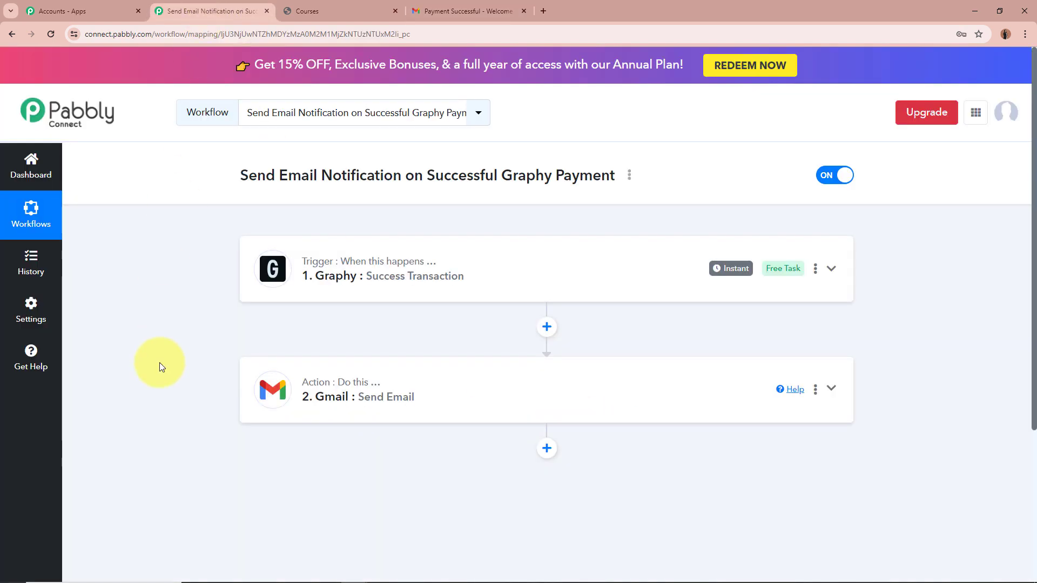